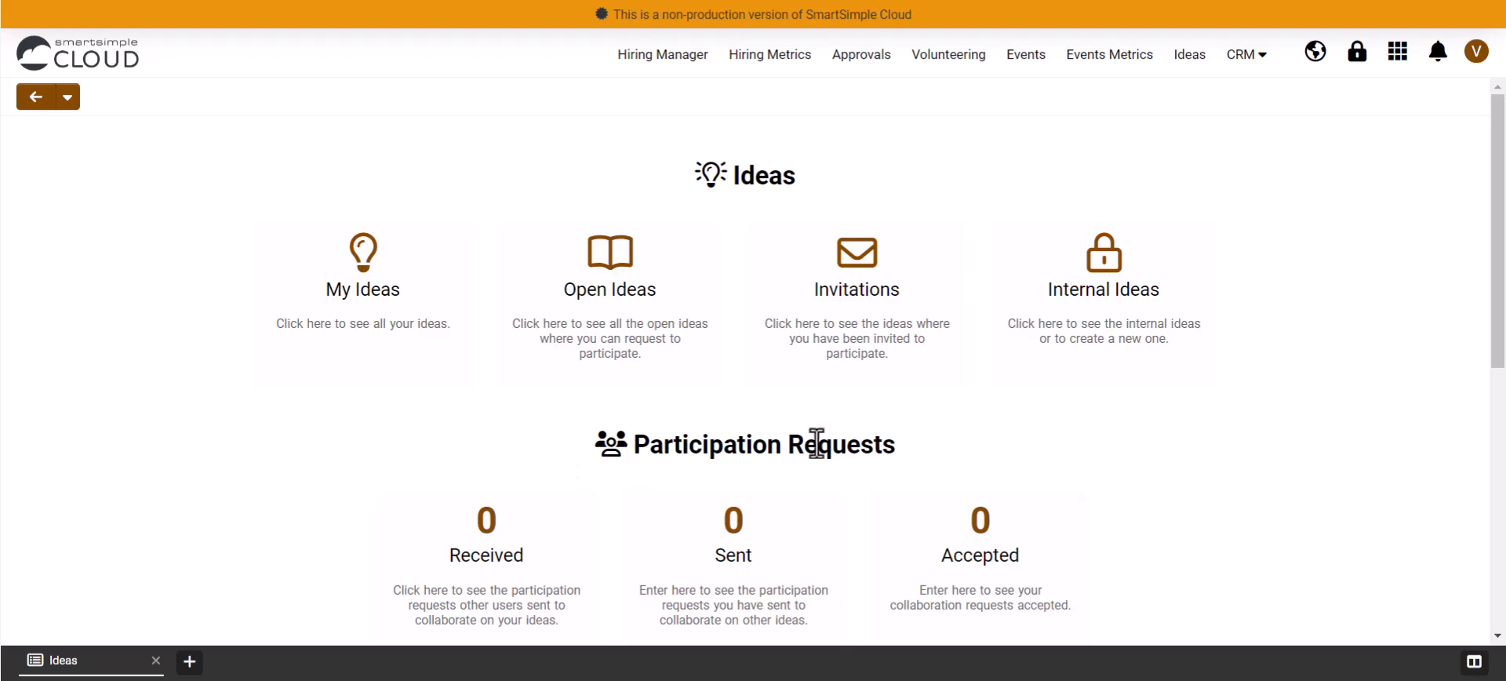
Start a new open idea from the Open Ideas list.
scroll(133, 459, down, 5)
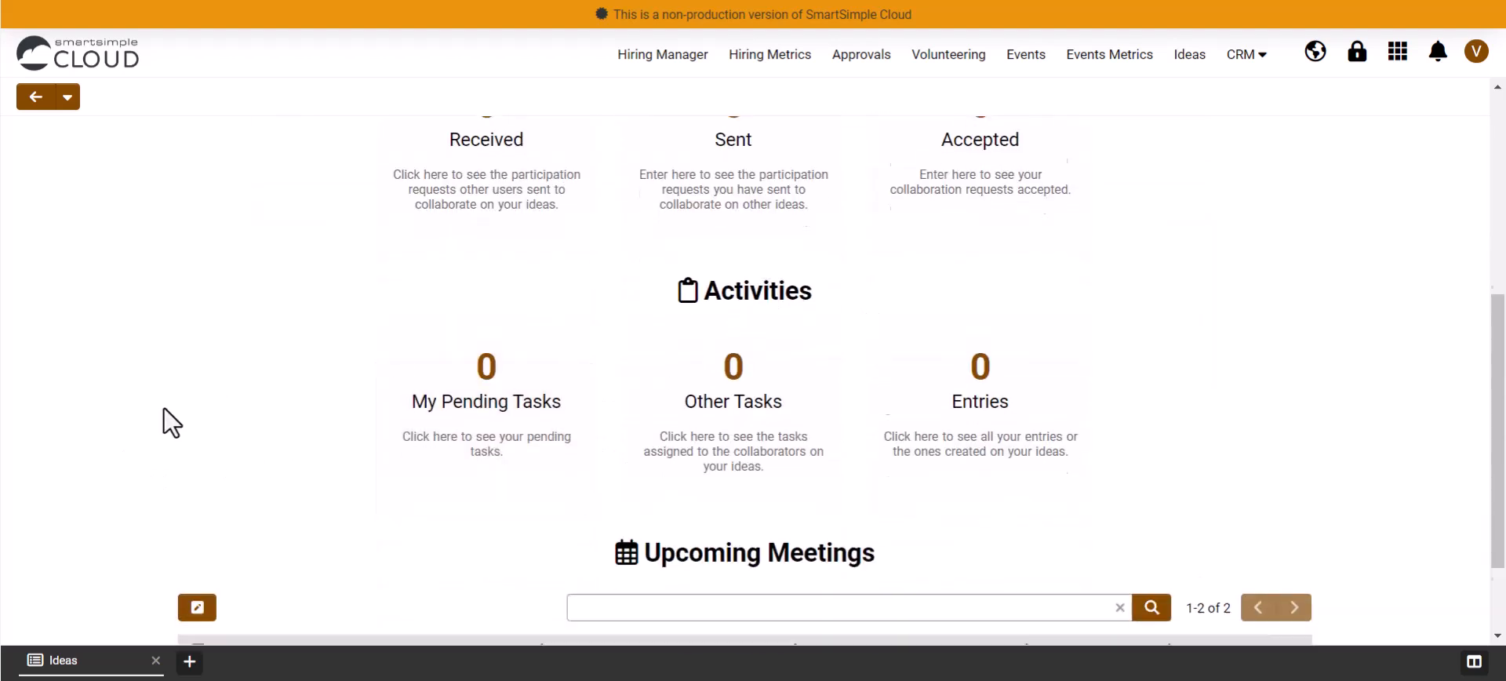
scroll(633, 397, down, 2)
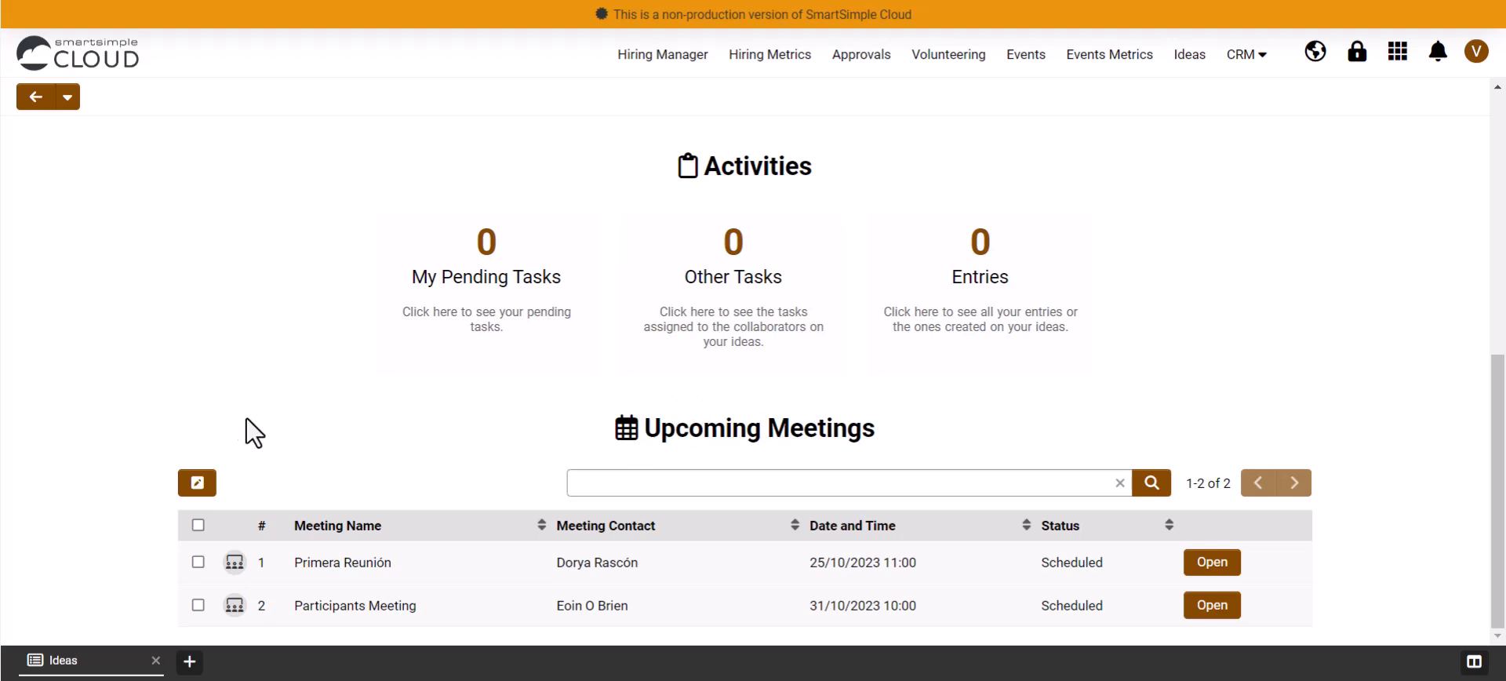
scroll(115, 370, up, 7)
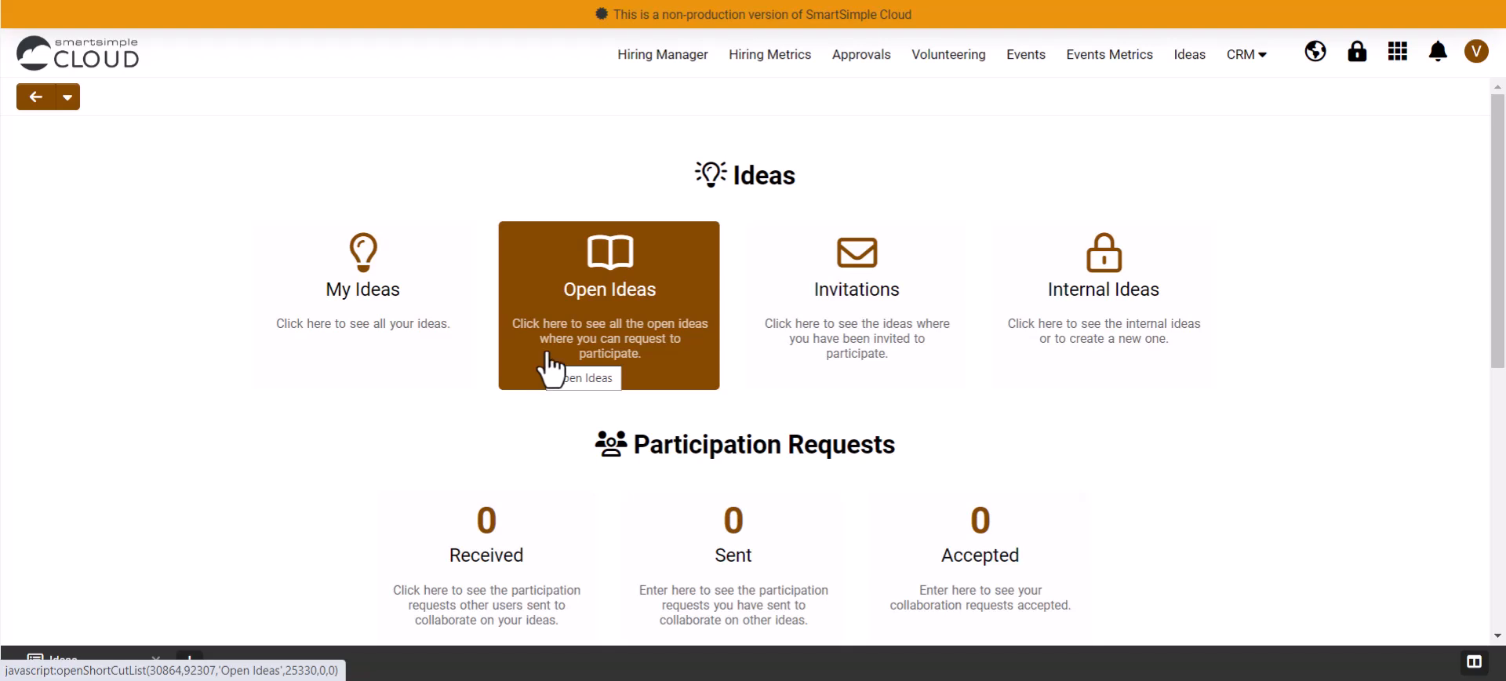
click(651, 329)
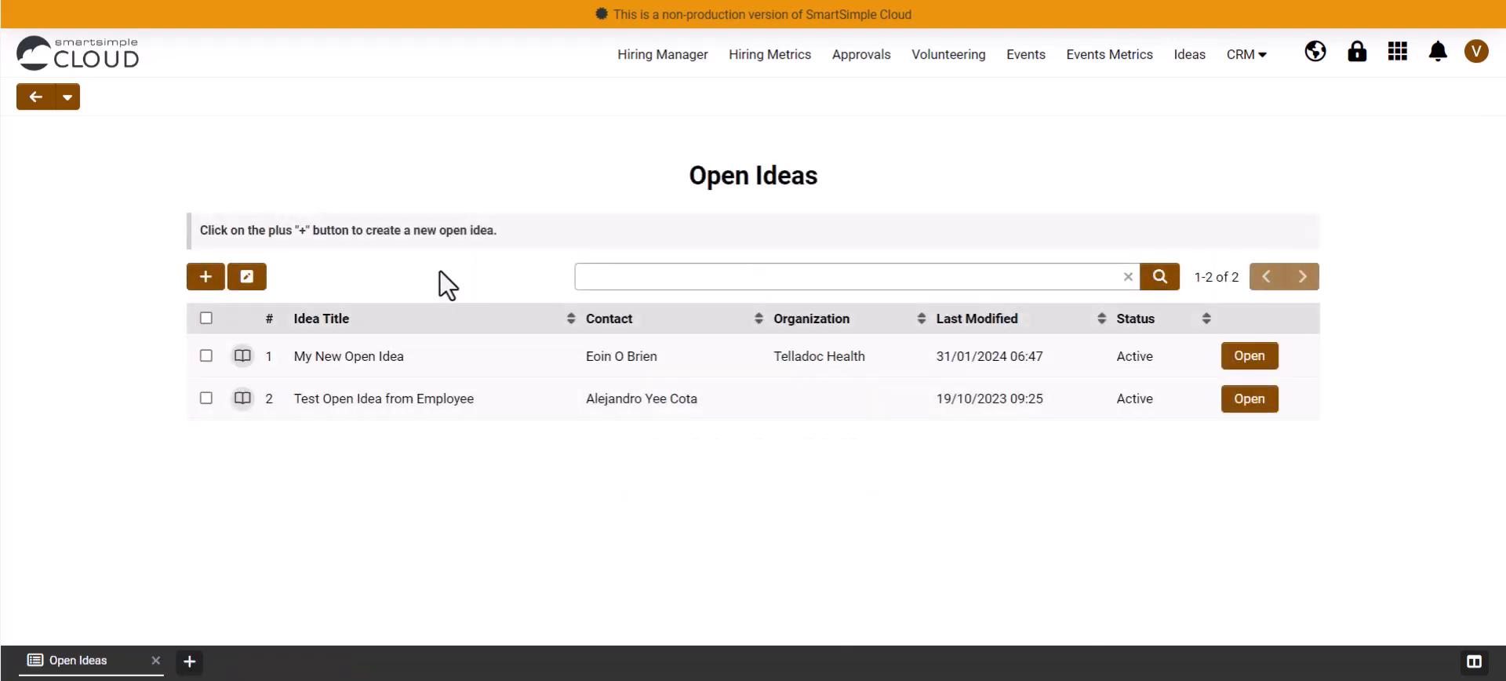
click(205, 279)
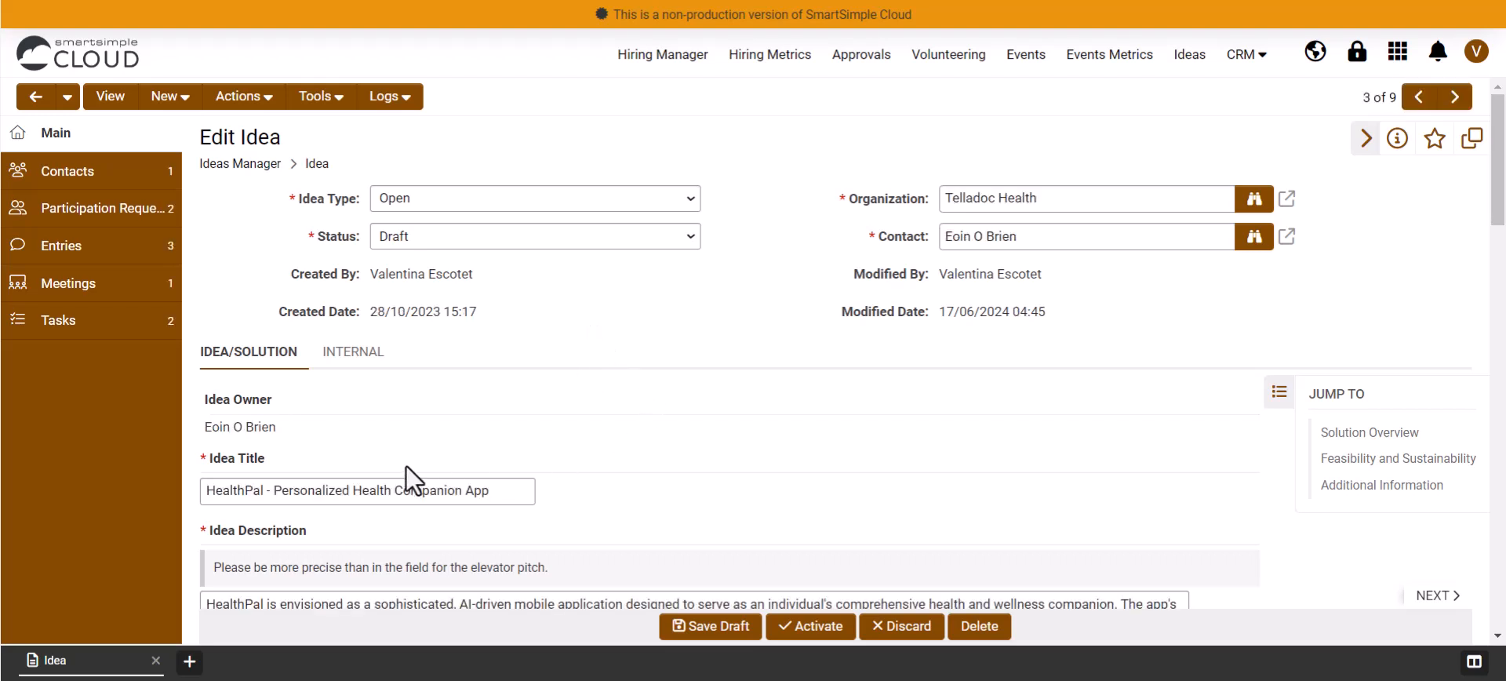
Activate the draft open idea "HealthPal - Personalized Health Companion App" and confirm the activation.
scroll(521, 468, down, 1)
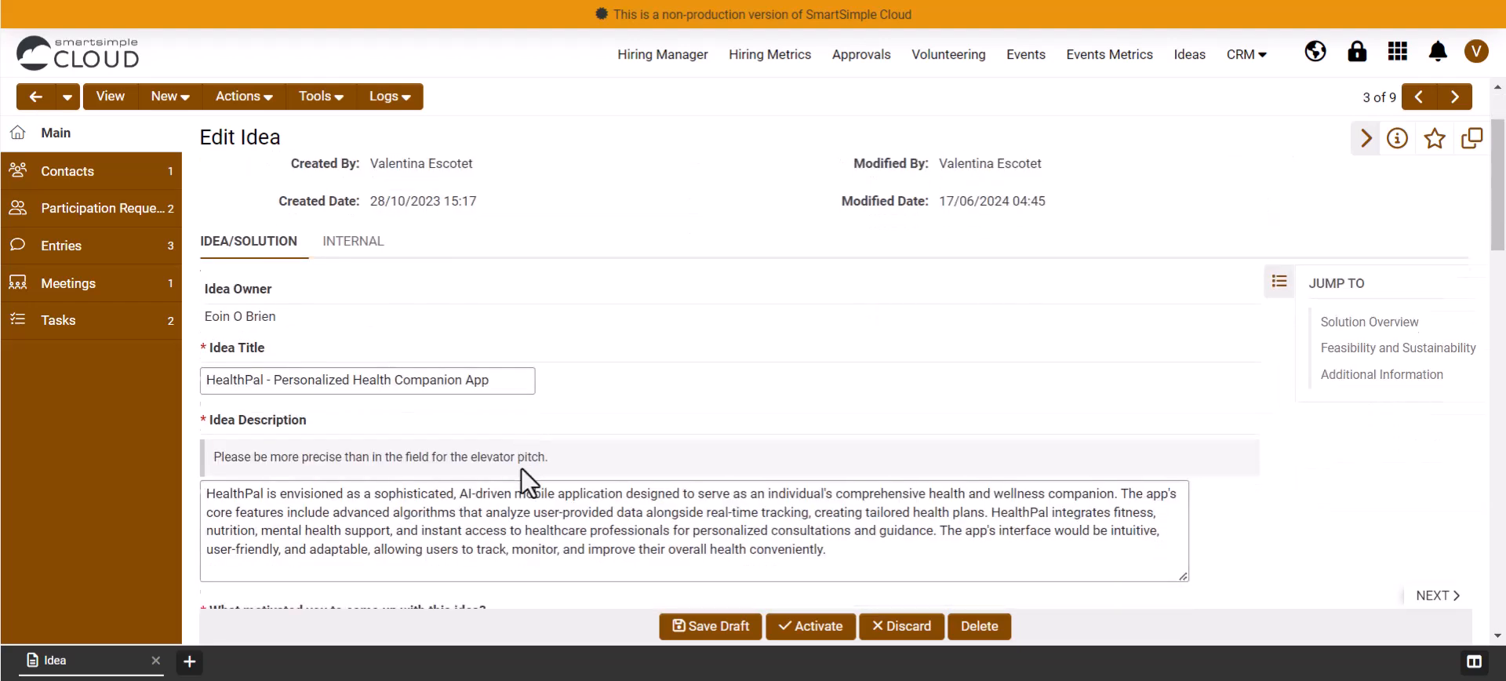
scroll(521, 468, down, 1)
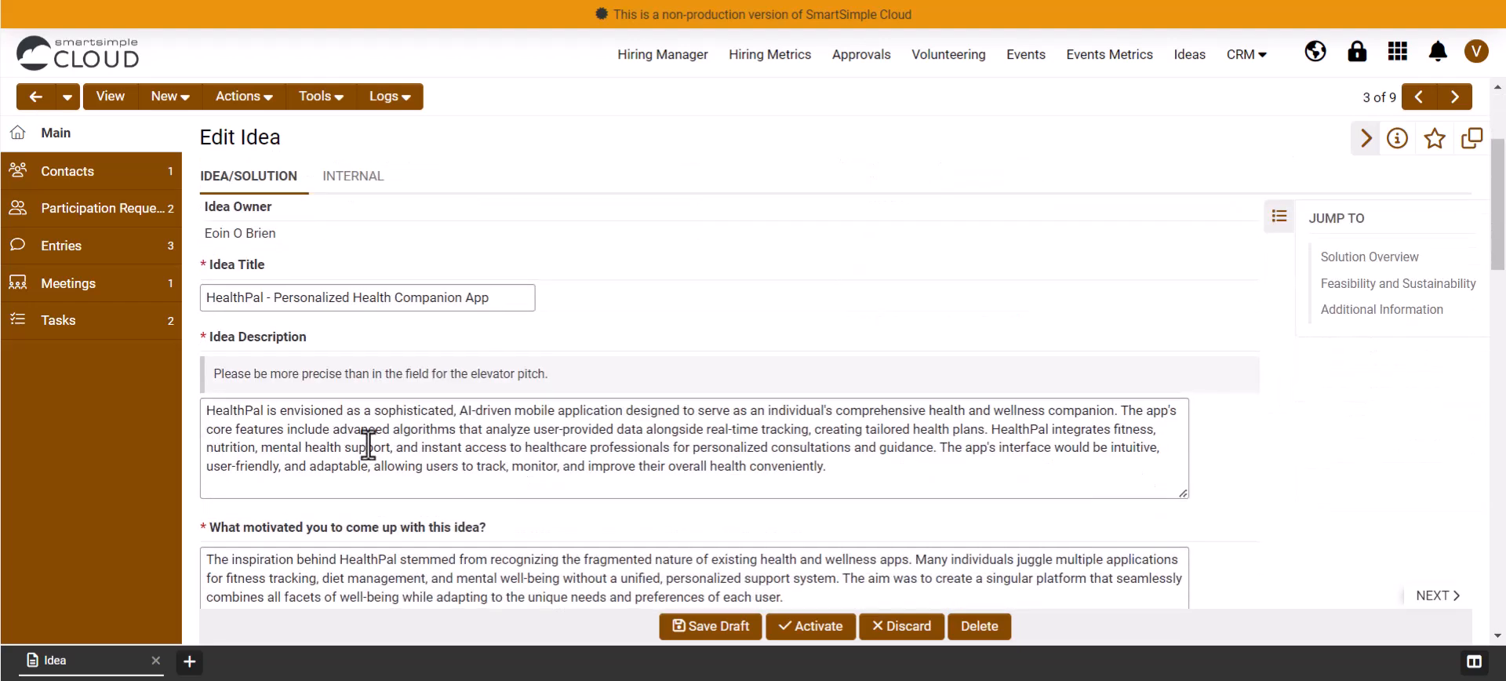
scroll(464, 439, down, 1)
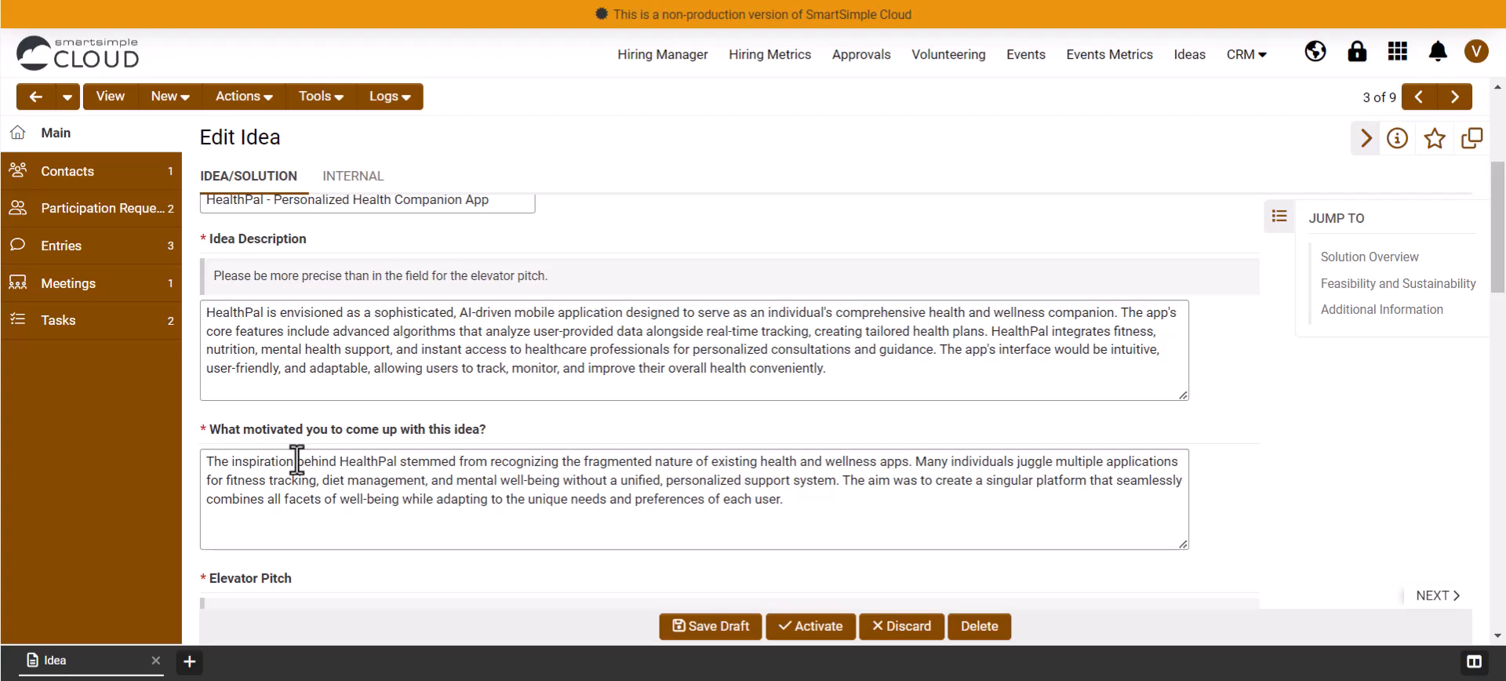
scroll(296, 460, down, 3)
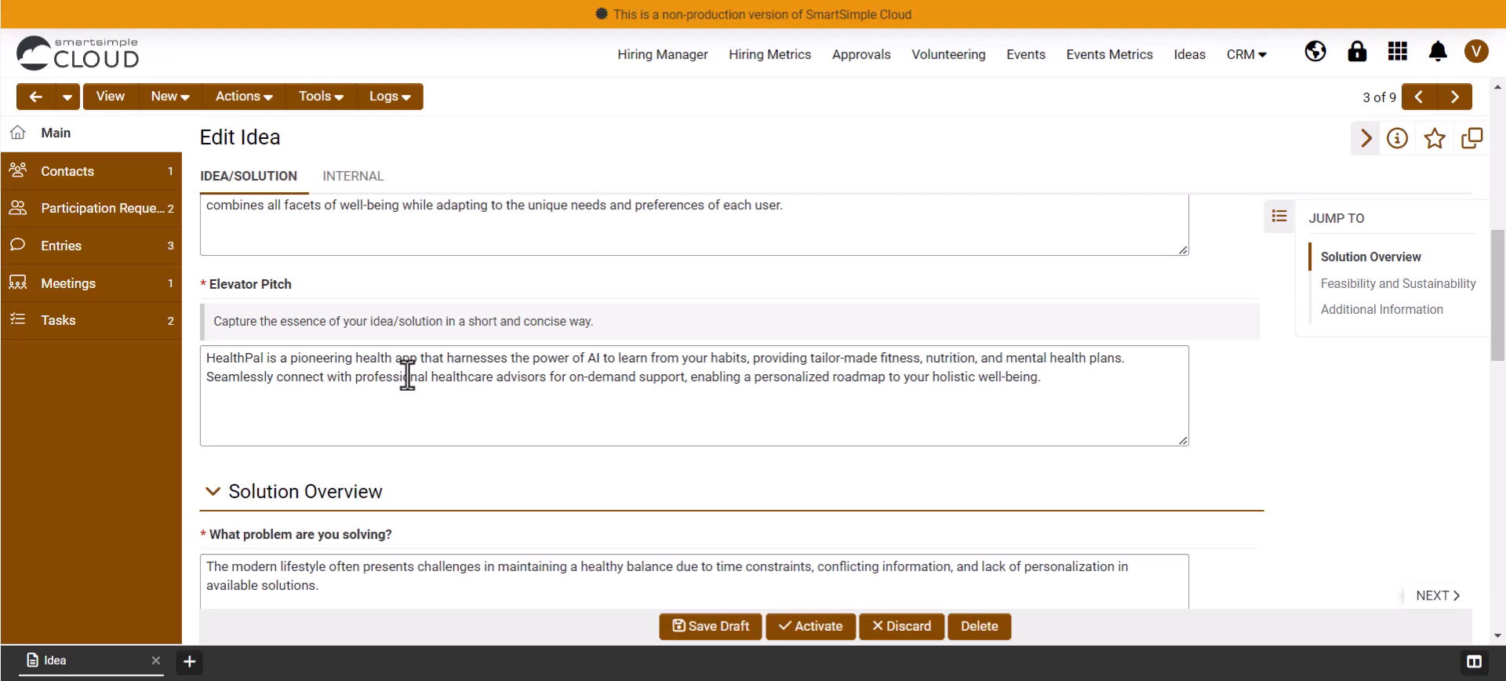
scroll(406, 375, down, 2)
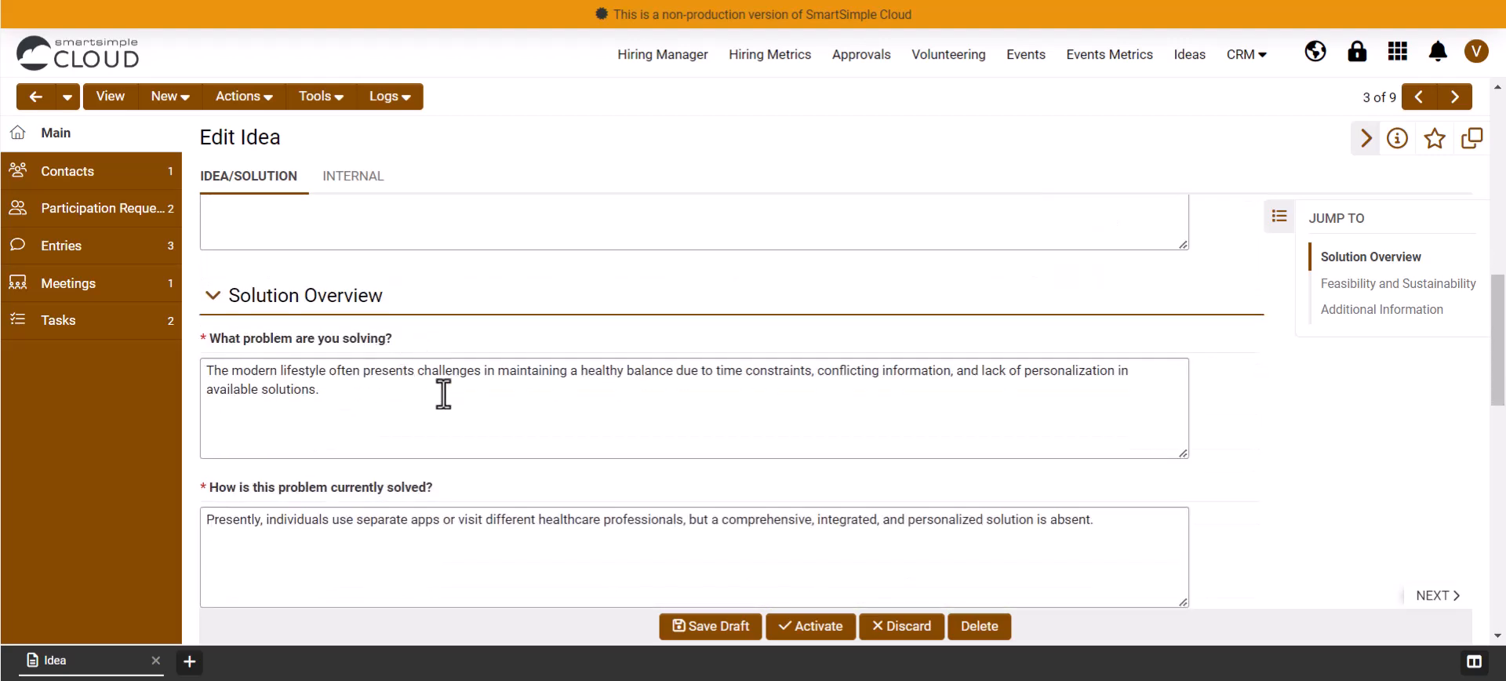
scroll(392, 361, down, 6)
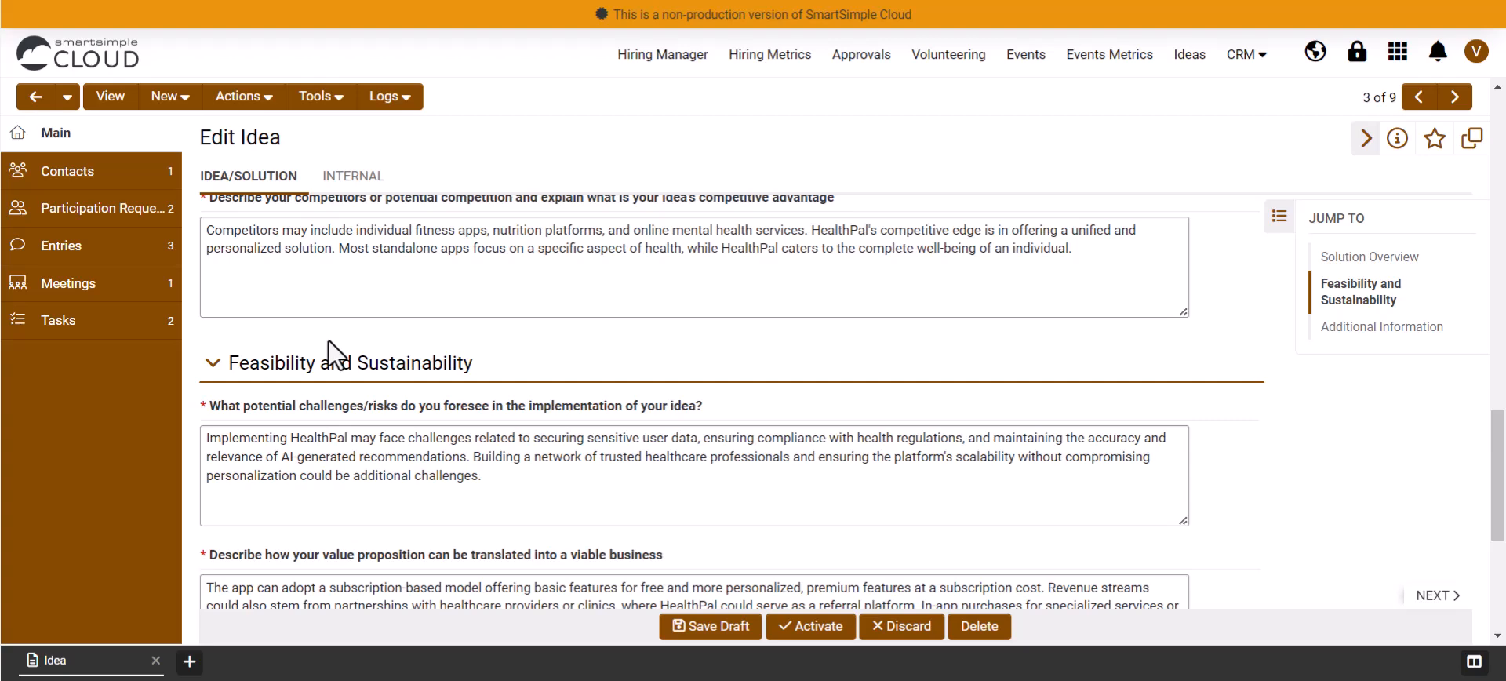
scroll(328, 341, down, 4)
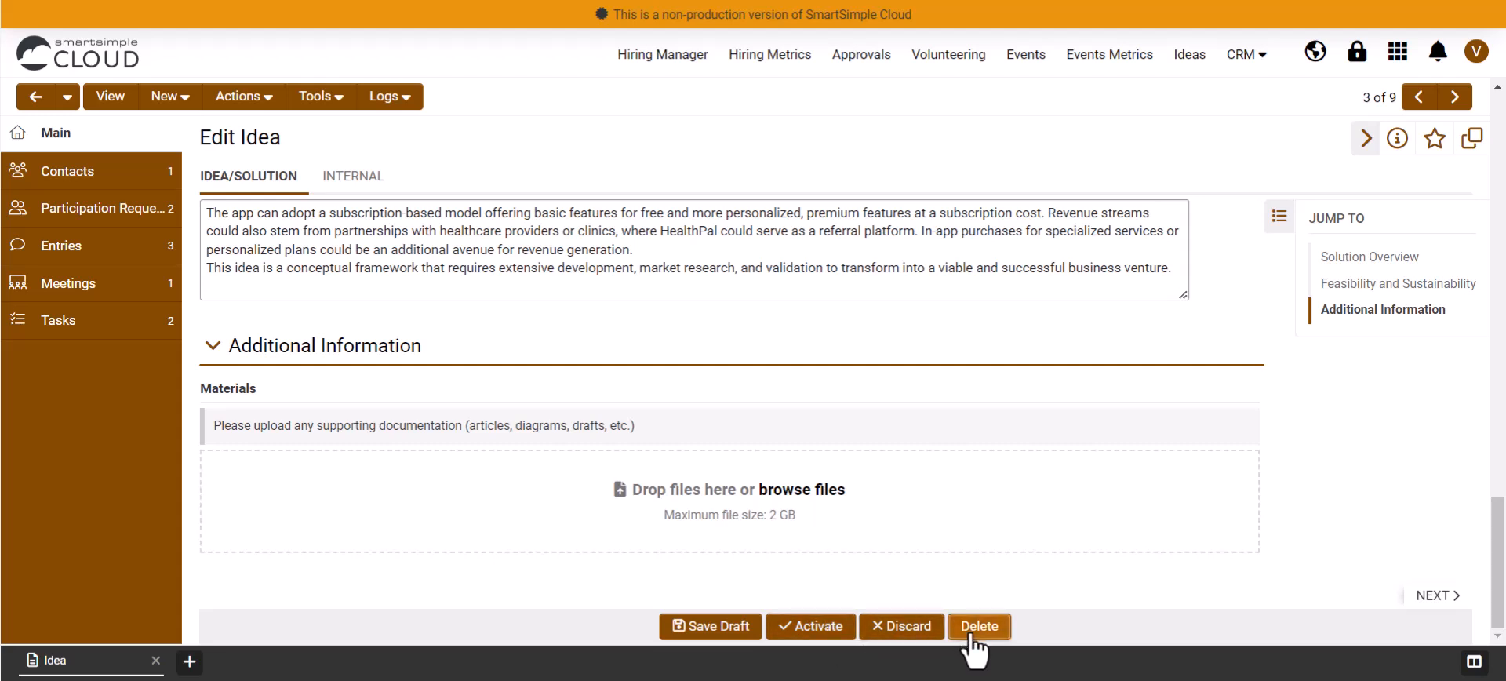
click(808, 627)
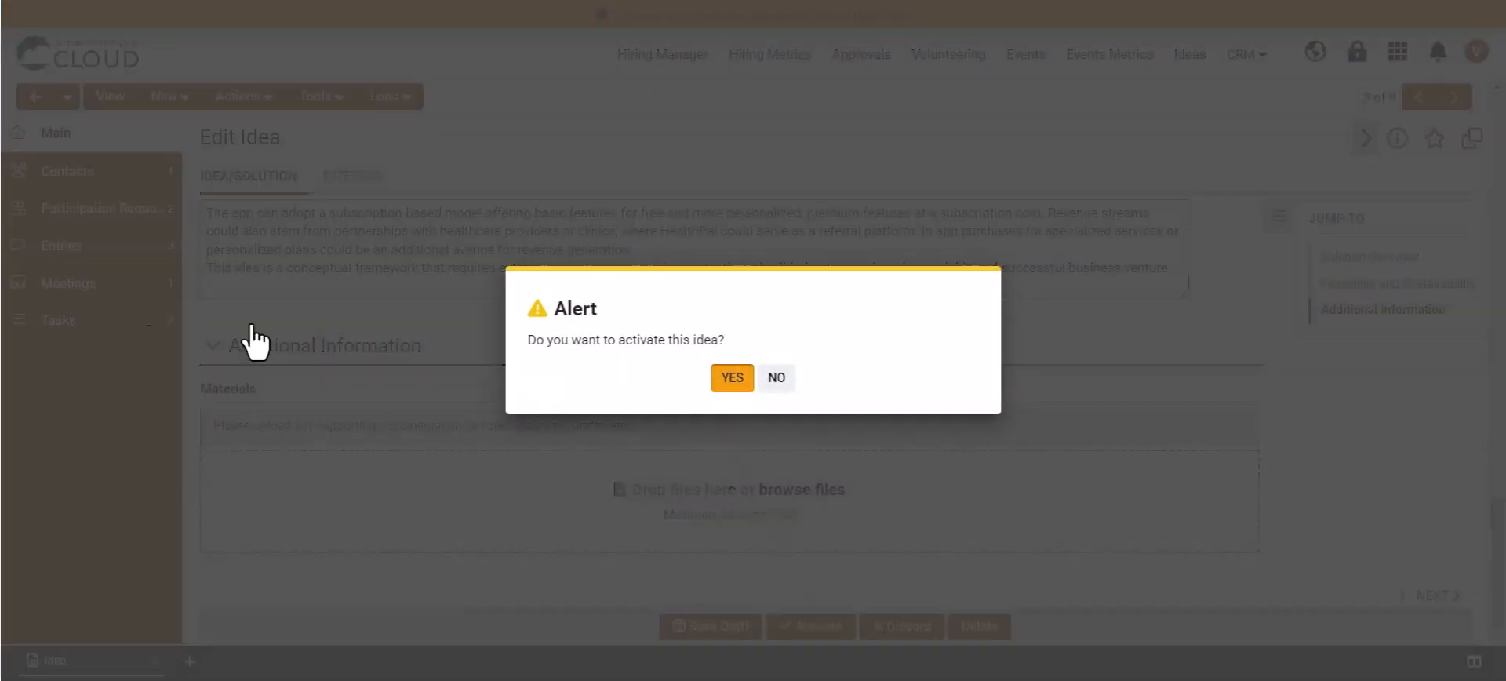
key(Return)
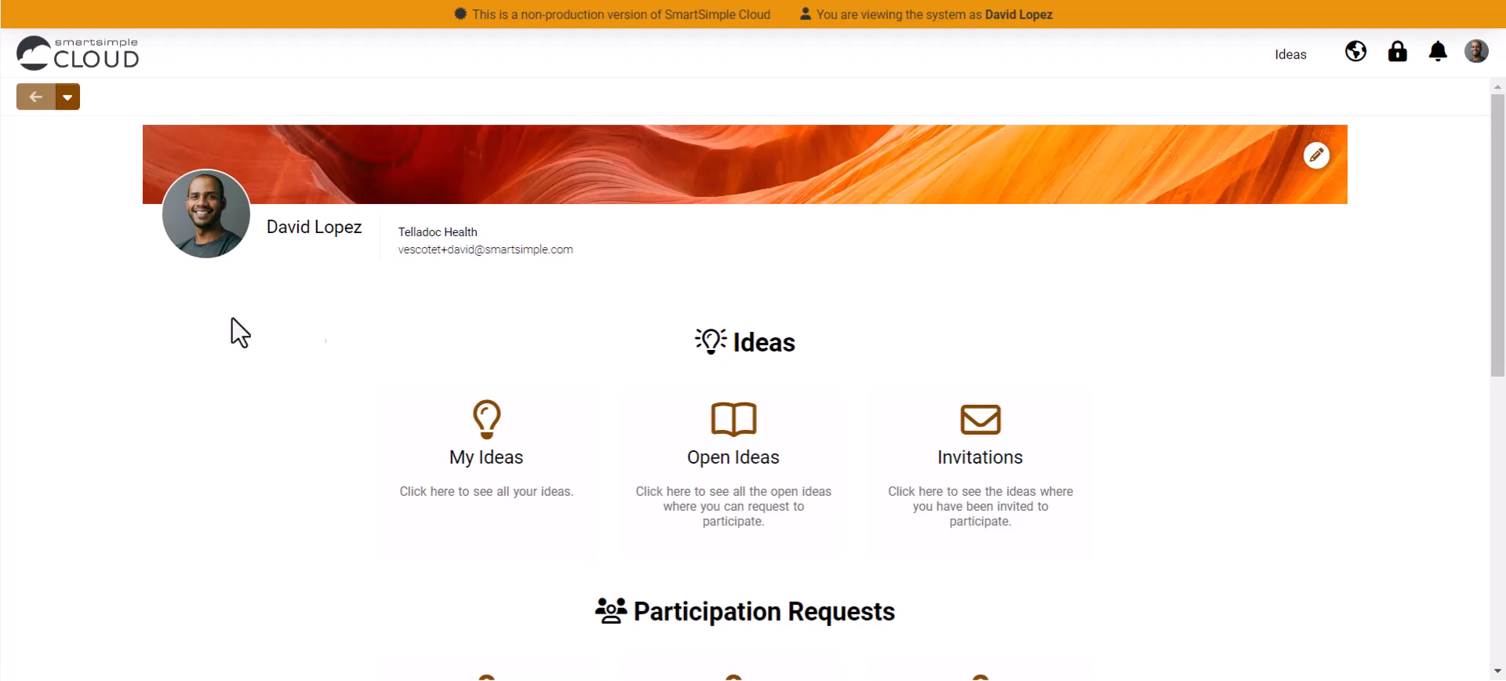
Open the HealthPal idea from the Open Ideas list and review its description, solution overview, feasibility and additional information.
click(710, 488)
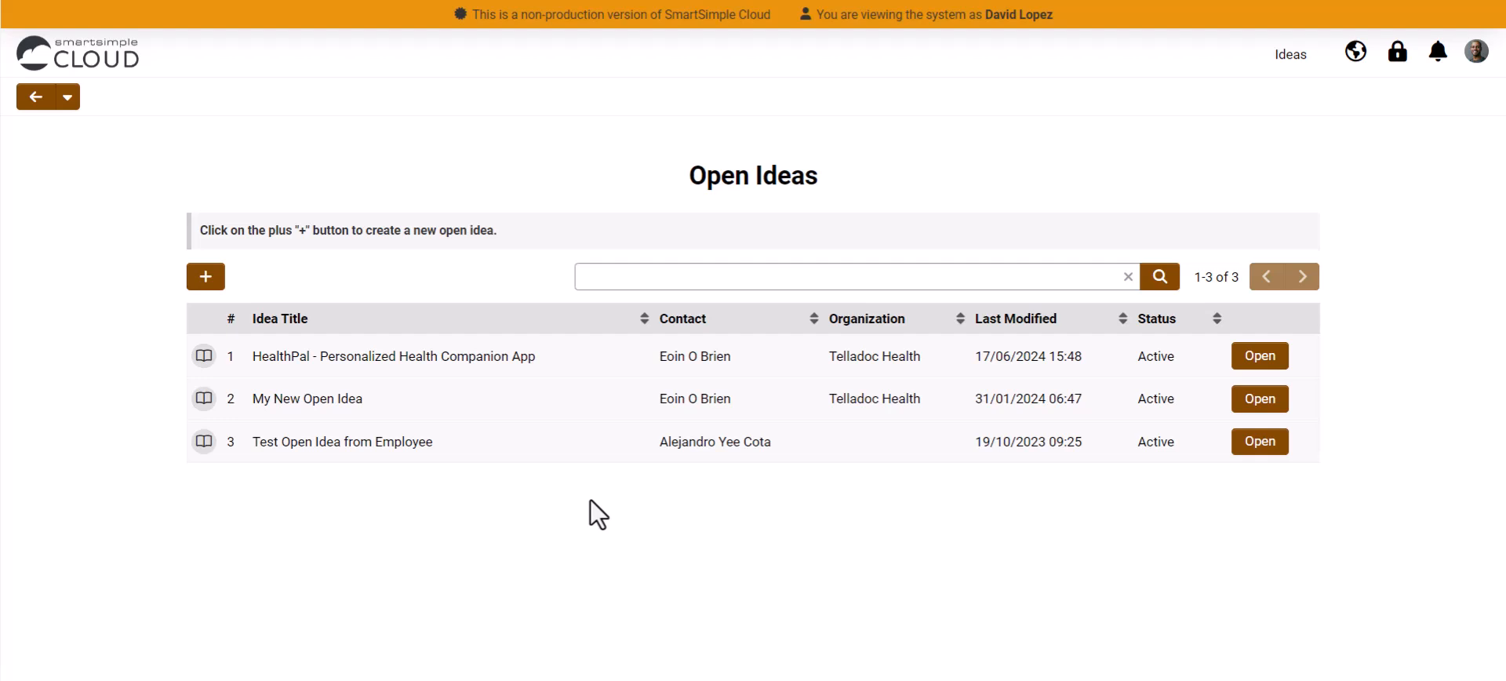
click(1253, 362)
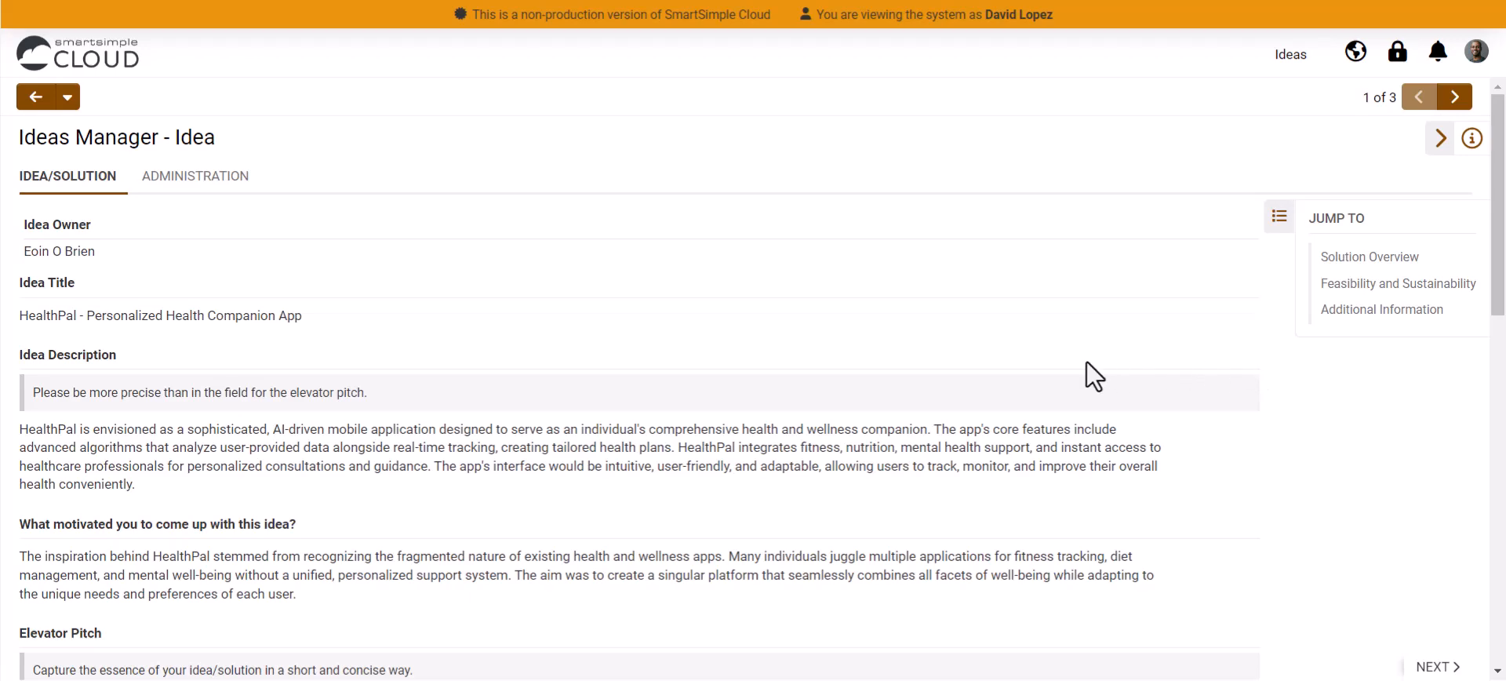
scroll(705, 402, down, 10)
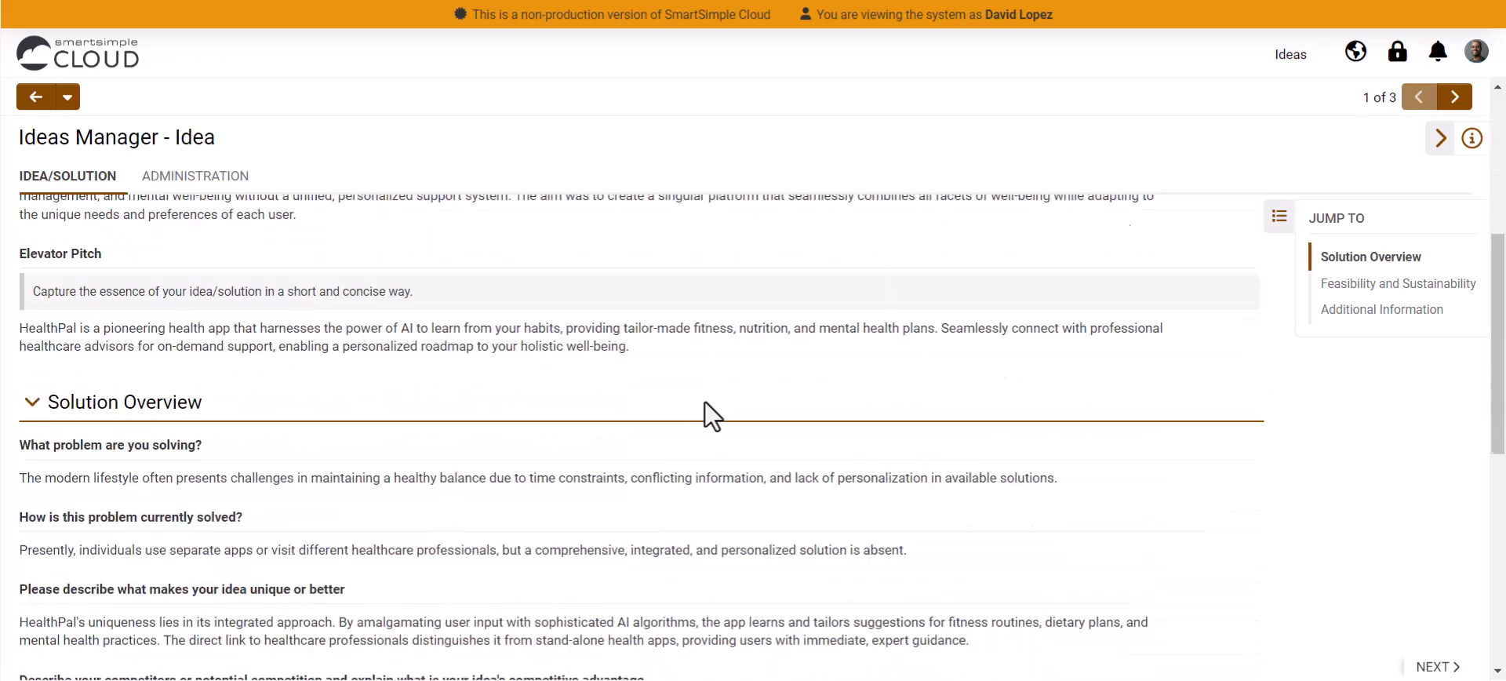
scroll(704, 401, down, 3)
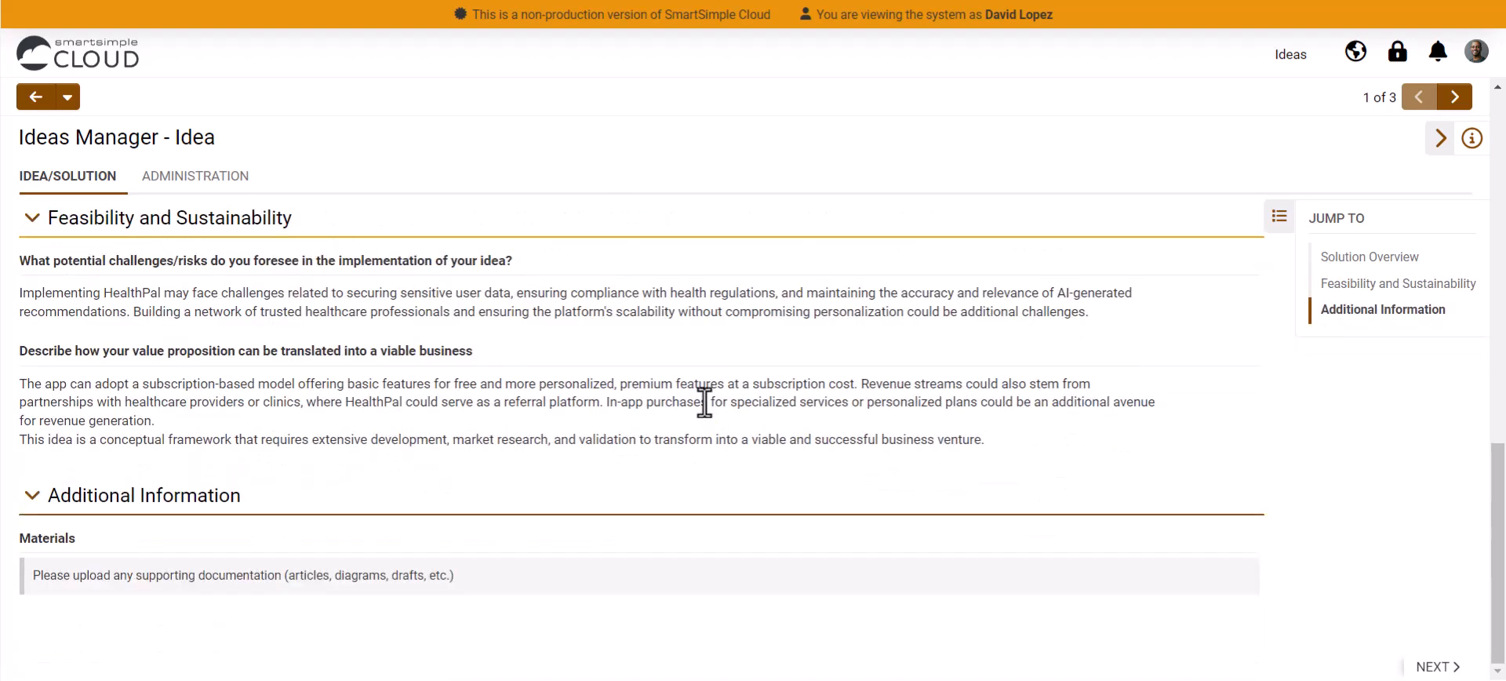
scroll(703, 410, up, 15)
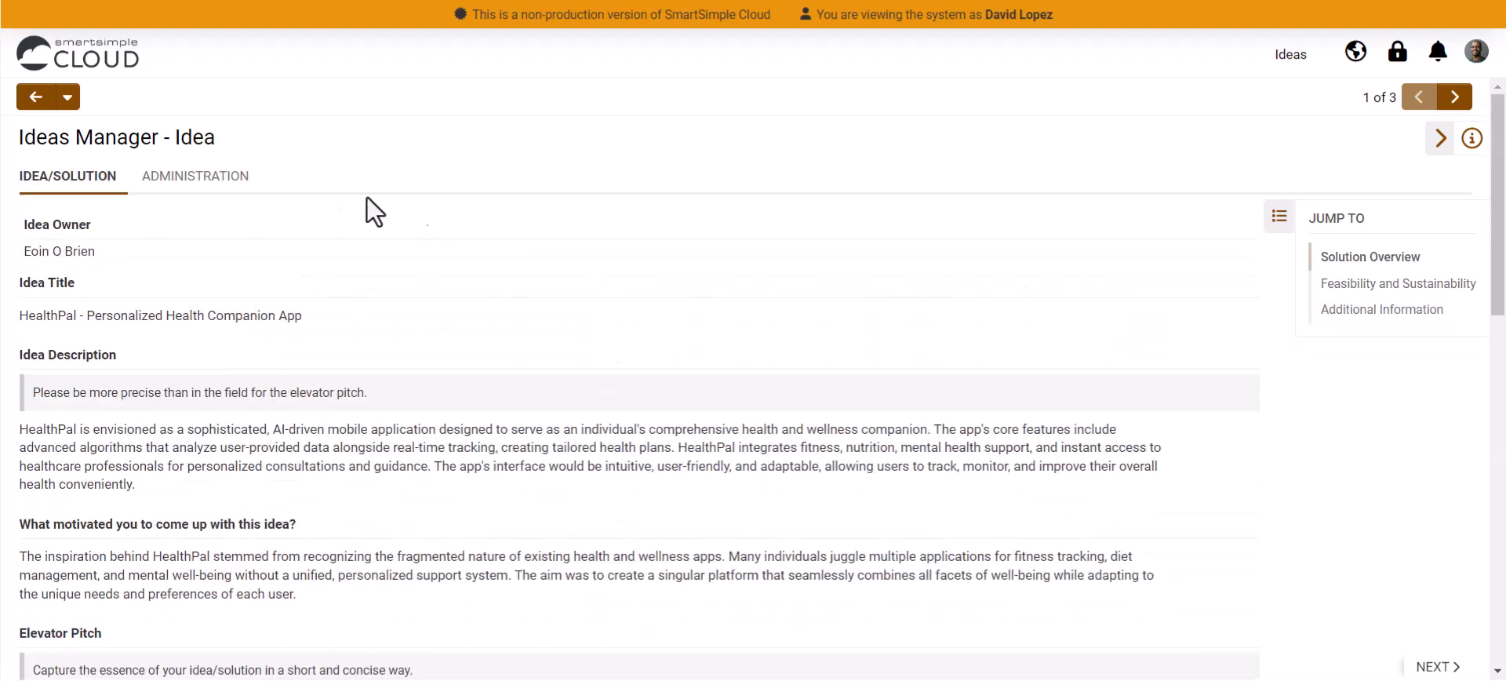
Submit a participation request for the HealthPal idea with comments beginning "Upon learning about HealthPal, the comprehensive health and wellness application".
click(211, 180)
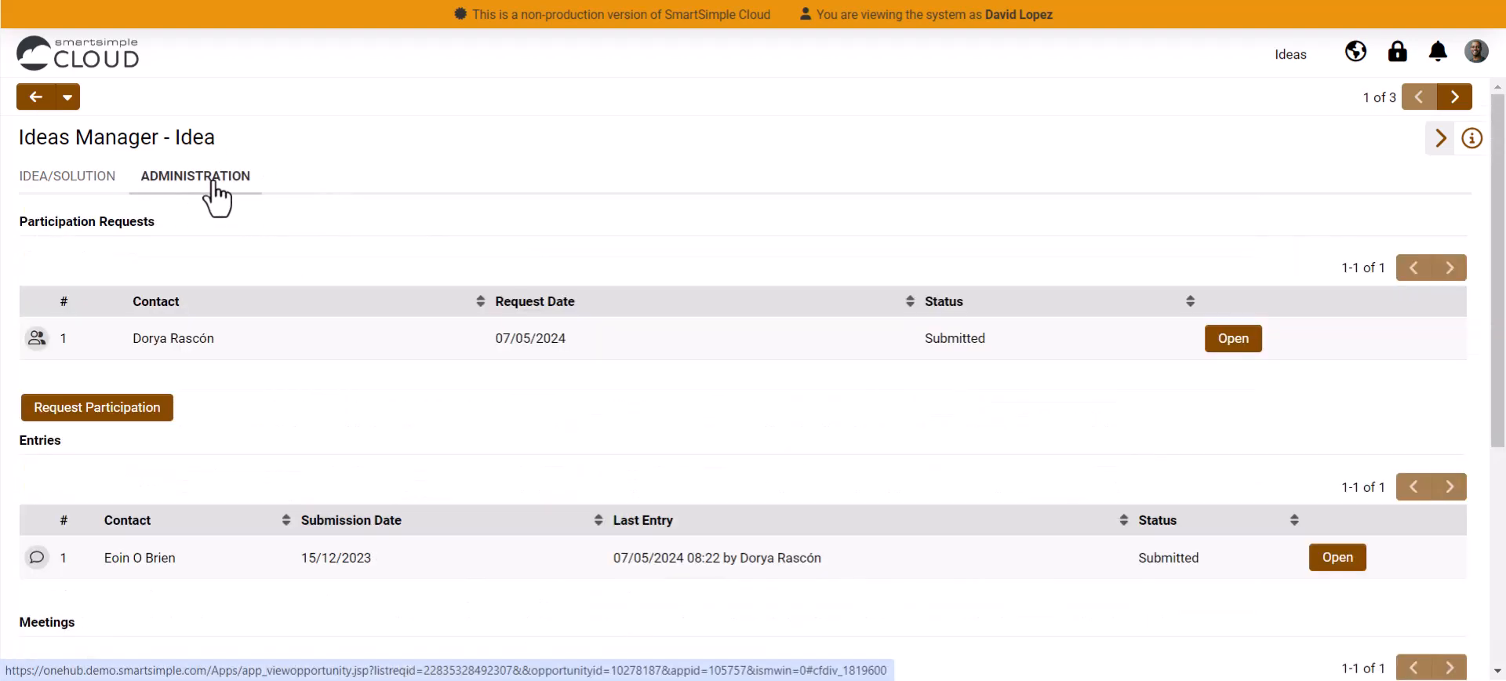
click(46, 405)
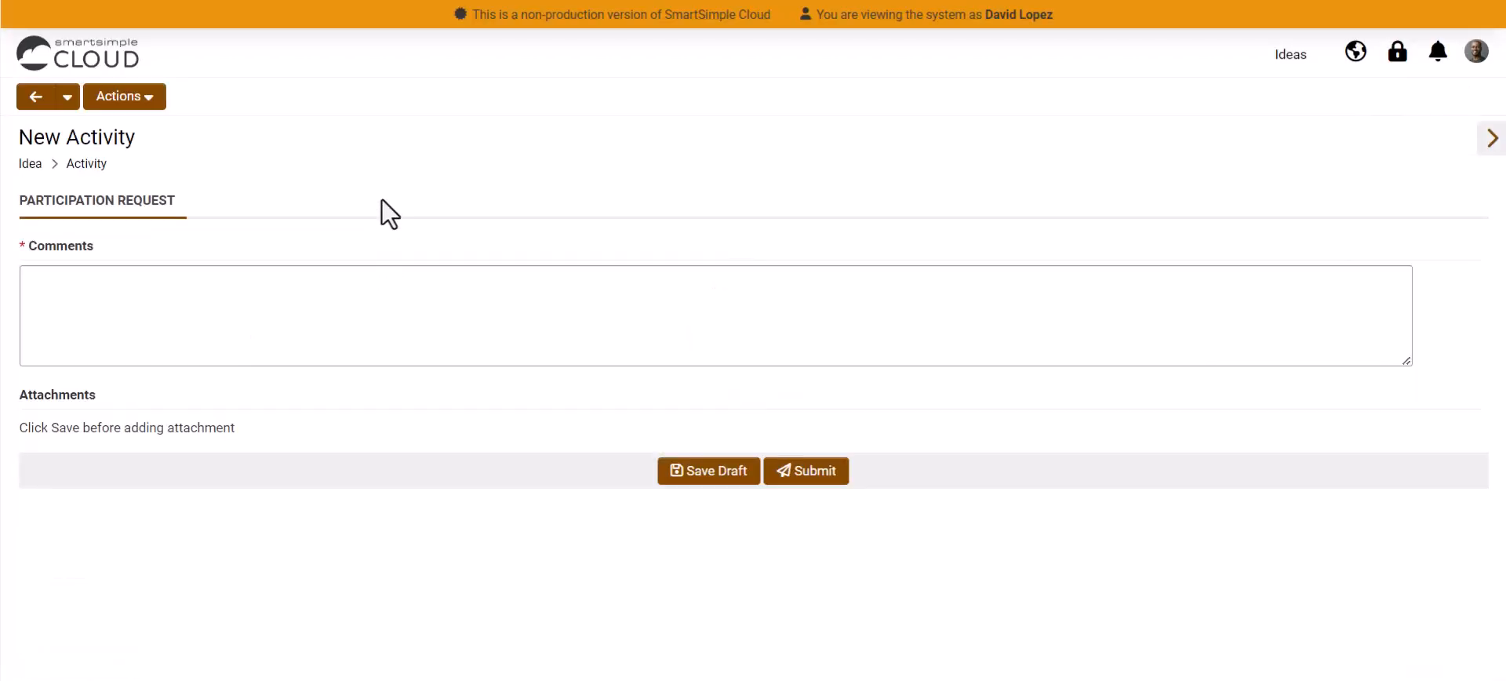
click(327, 278)
text(Upon learning about HealthPal, the comprehensive health and wellness application that aims to revolutionize personalized health support, I was immensely intrigued by its mission and potential to positively impact individuals' well-being. With 11 years of experience in the industry, I have actively pursued opportunities that align with my passion for leveraging technology to enhance health outcomes. My background in has equipped me with the knowledge and skills necessary to make a meaningful contribution to a project like HealthPal. I am eager to bring my expertise to help drive the success of HealthPal. Whether it's contributing to the refinement of AI algorithms for personalized health recommendations, aiding in the development of user-friendly interfaces, or collaborating on strategies to engage healthcare professionals, I am enthusiastic about being part of a groundbreaking endeavor that aims to redefine how individuals approach their health and wellness.)
click(808, 470)
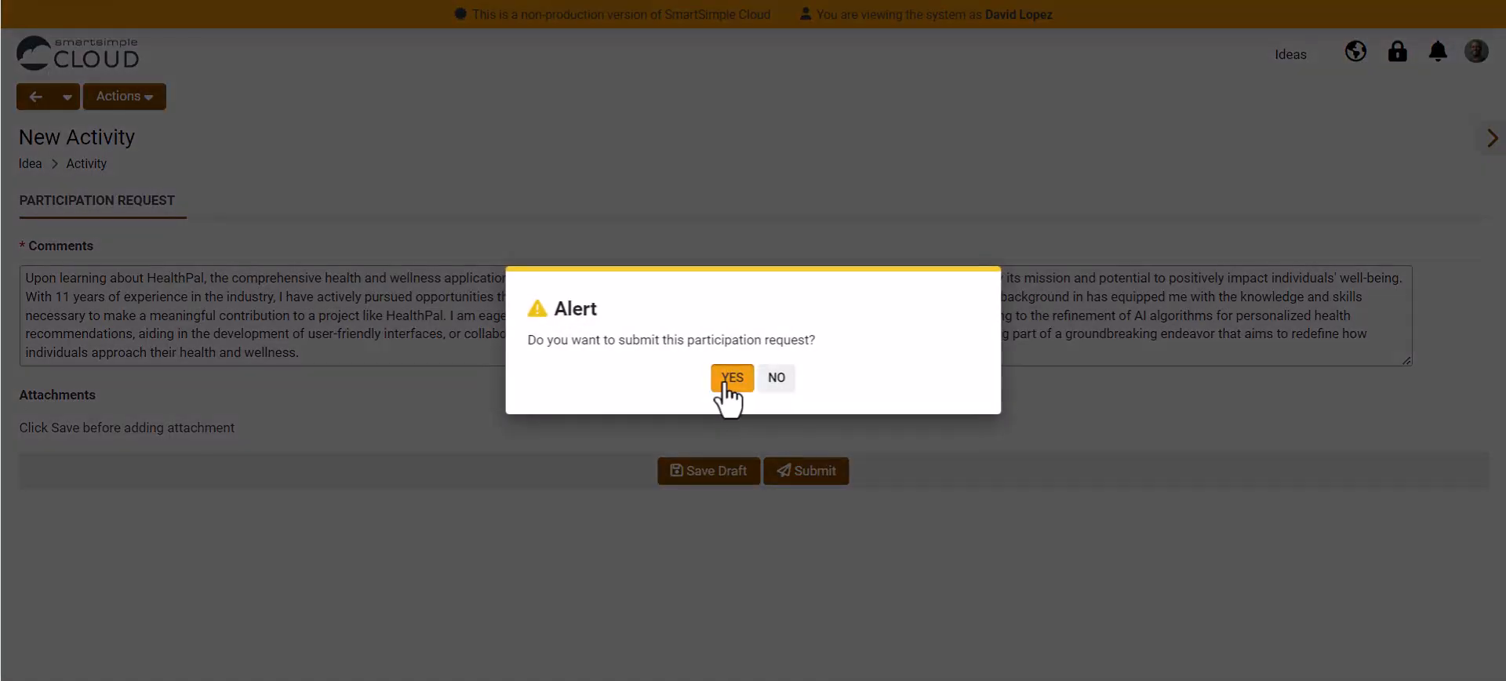
click(722, 379)
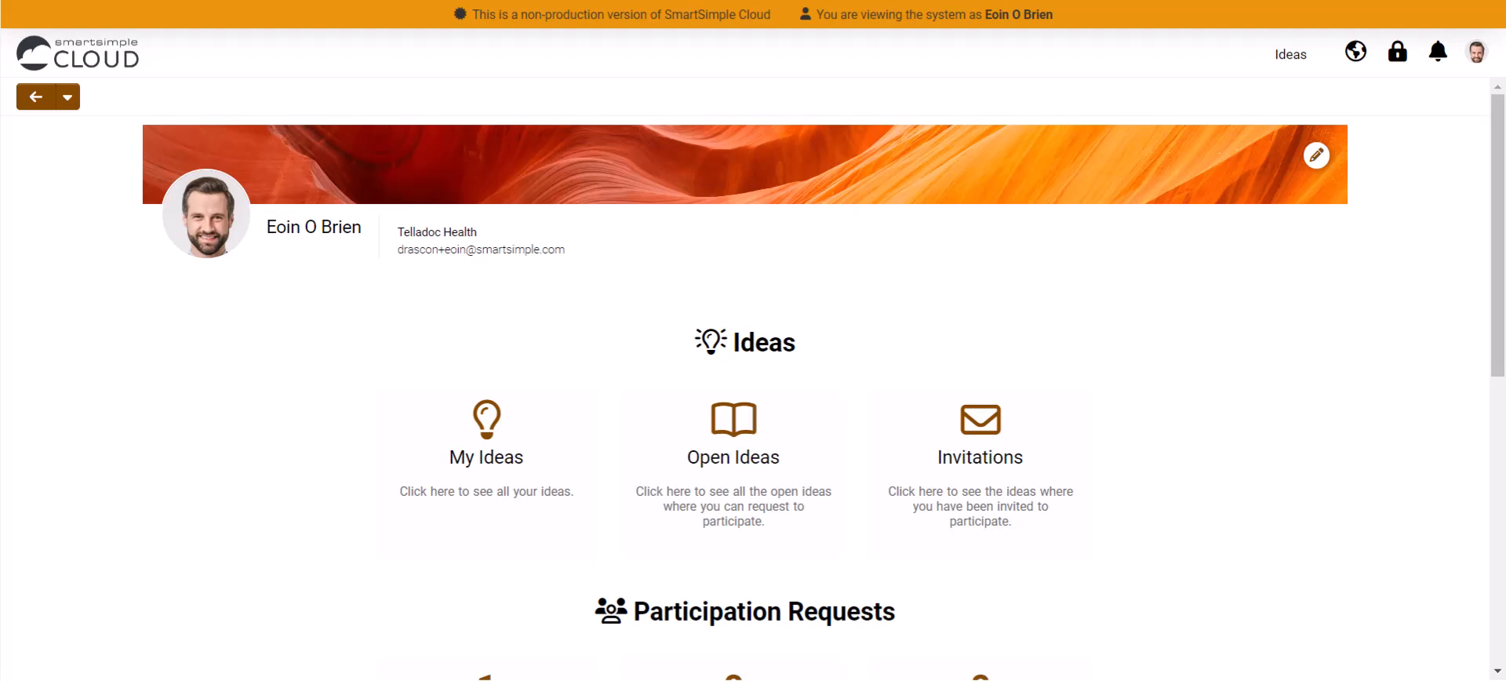
Open the received participation request for the HealthPal idea and accept it.
scroll(259, 471, down, 4)
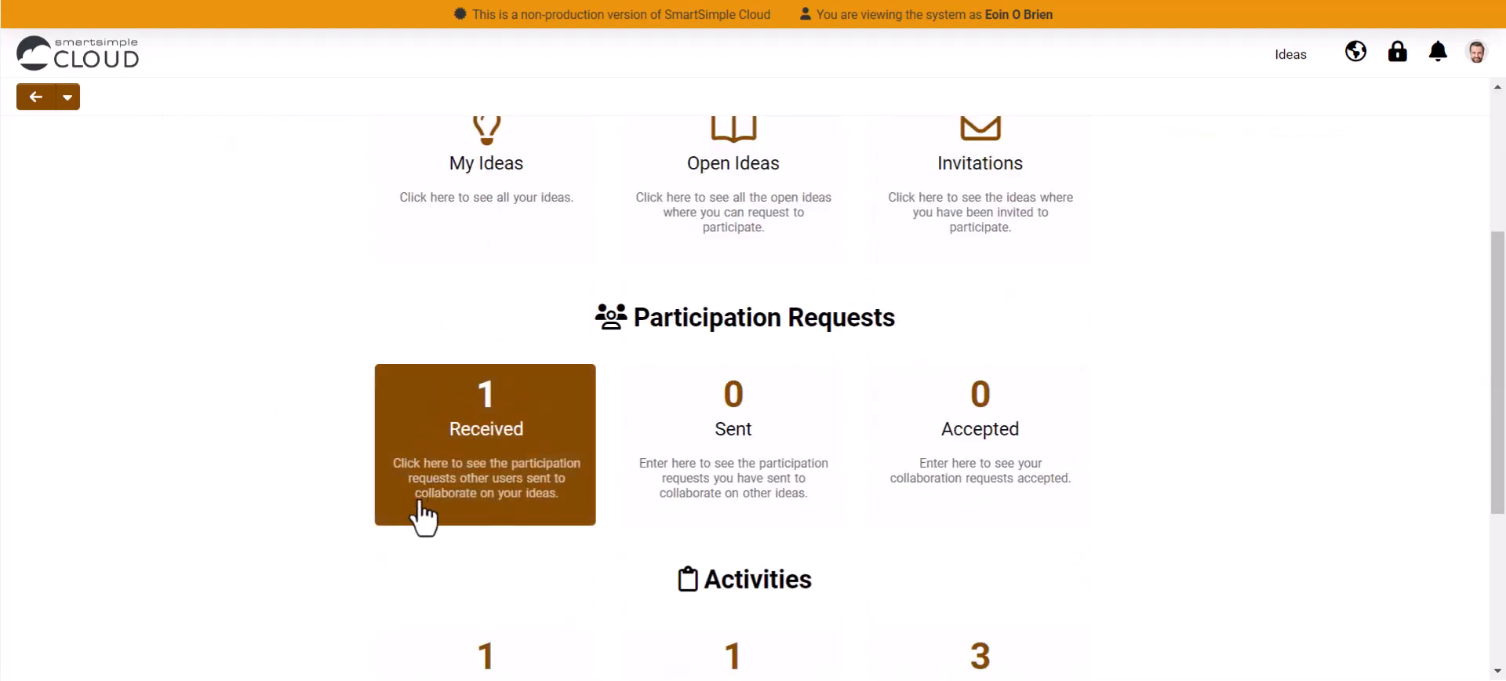
click(498, 441)
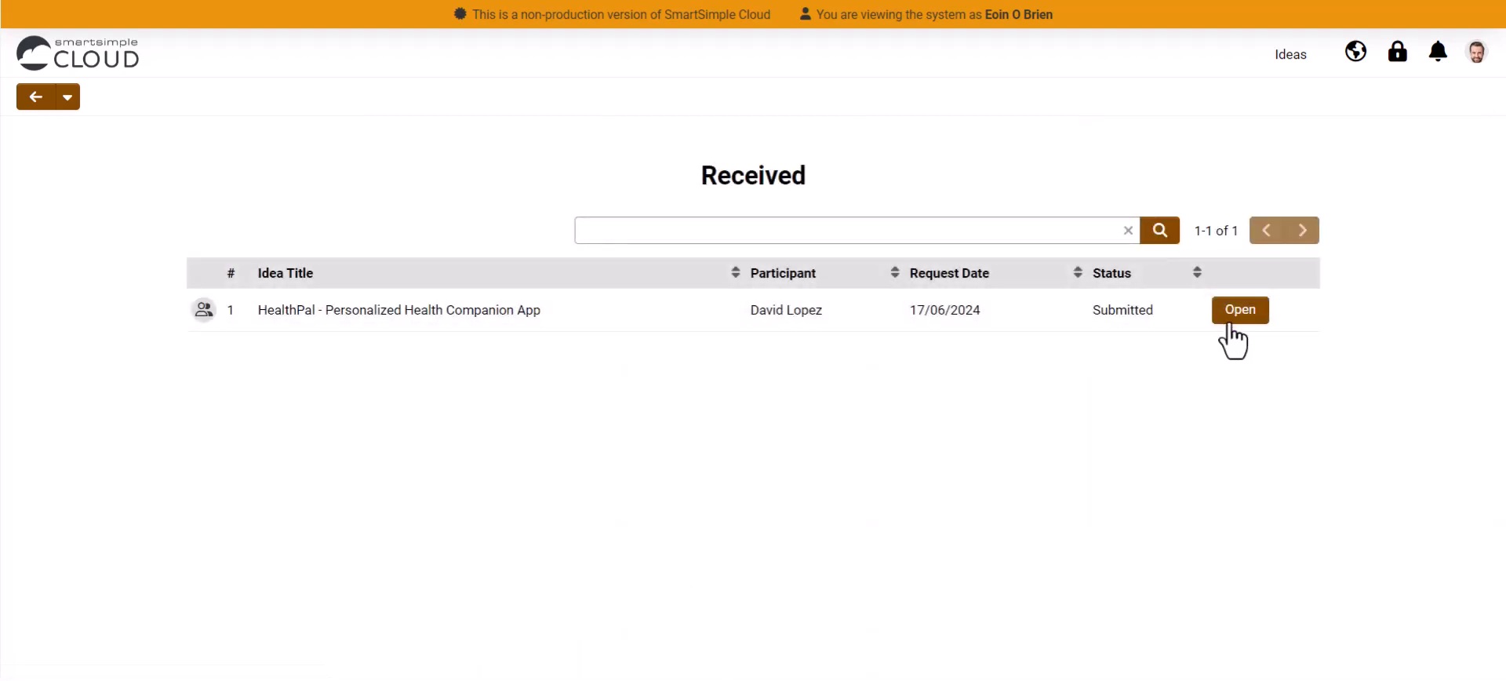
click(1233, 313)
click(766, 563)
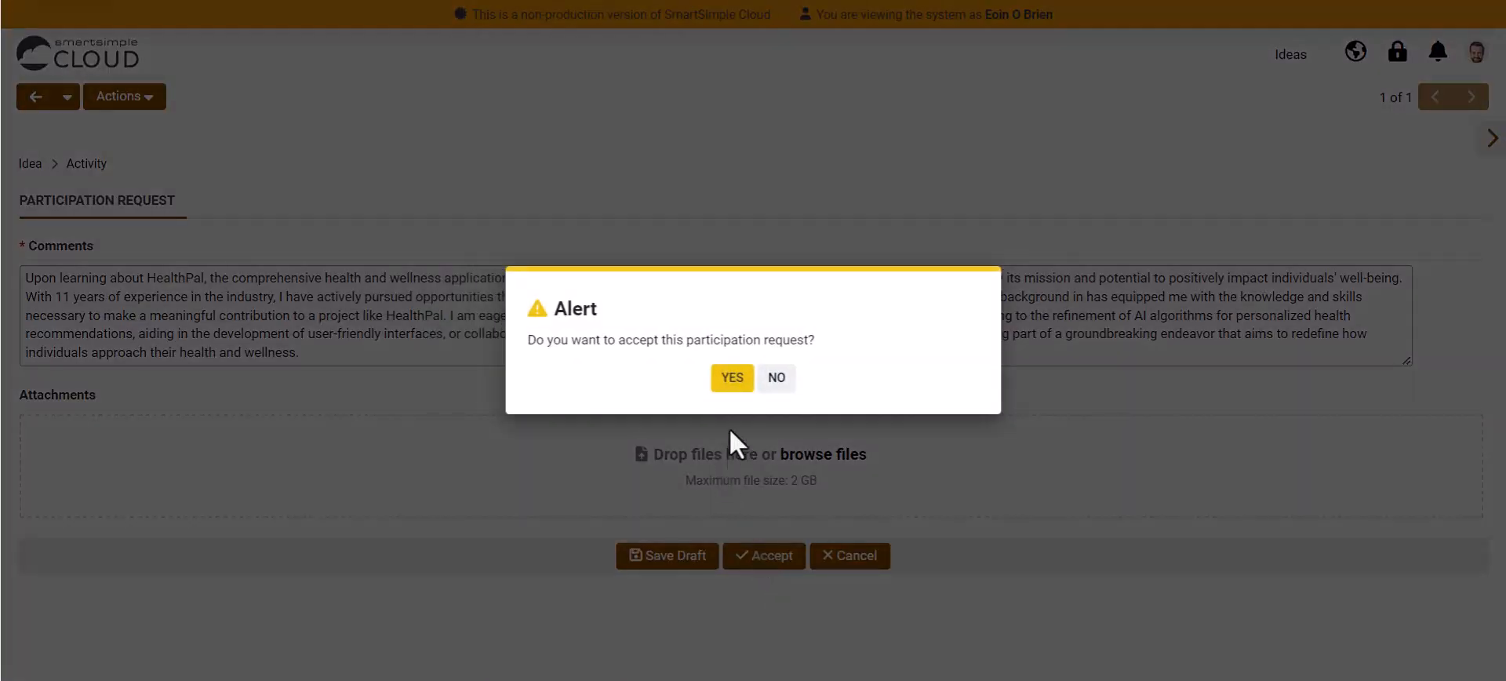
click(725, 384)
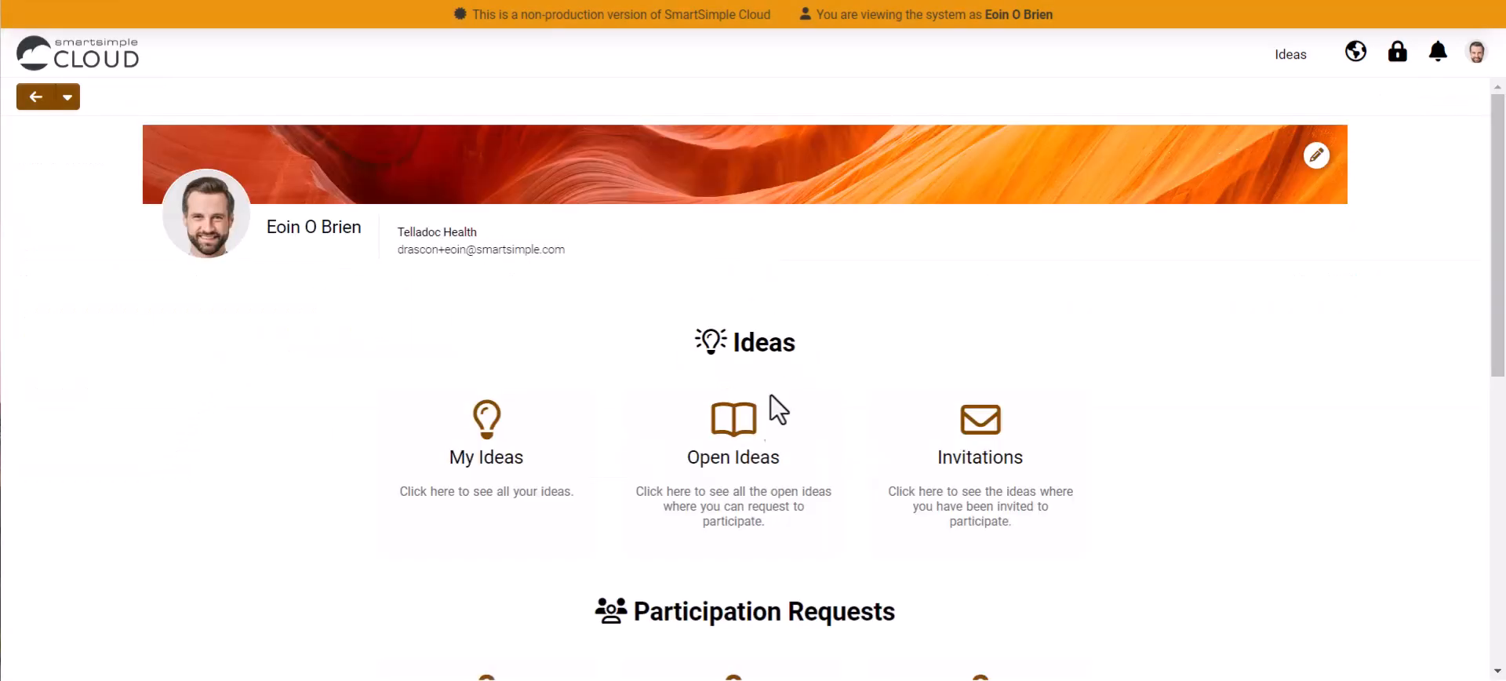
Open the HealthPal idea from the Open Ideas list and show its administration details.
click(769, 458)
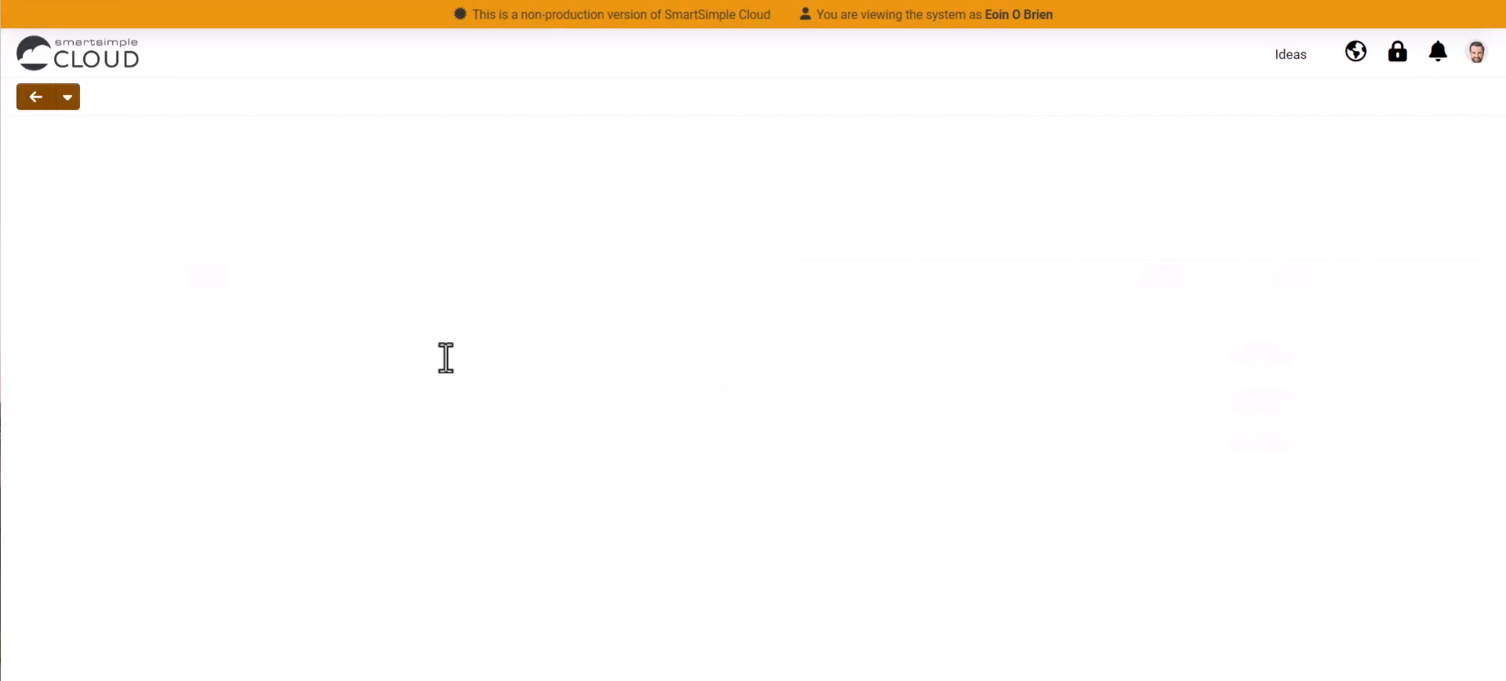
click(1265, 360)
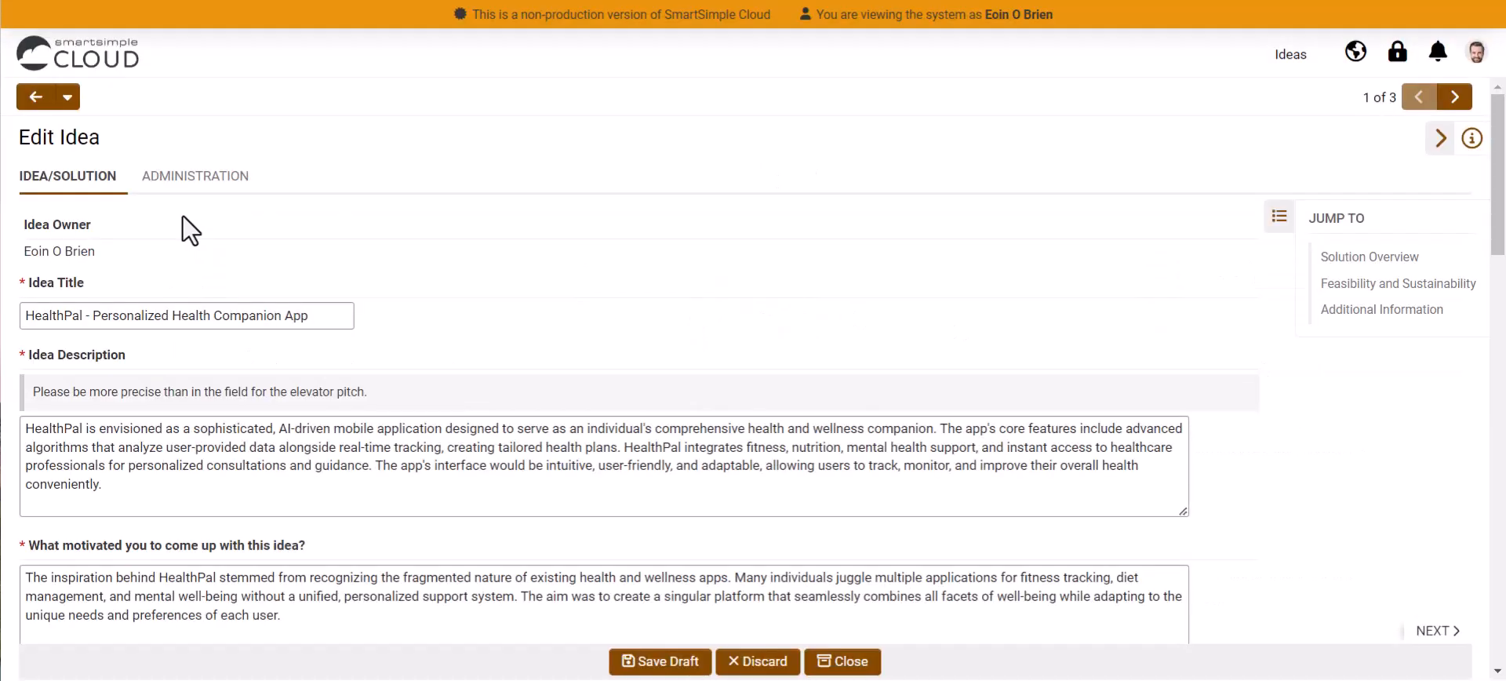
click(160, 182)
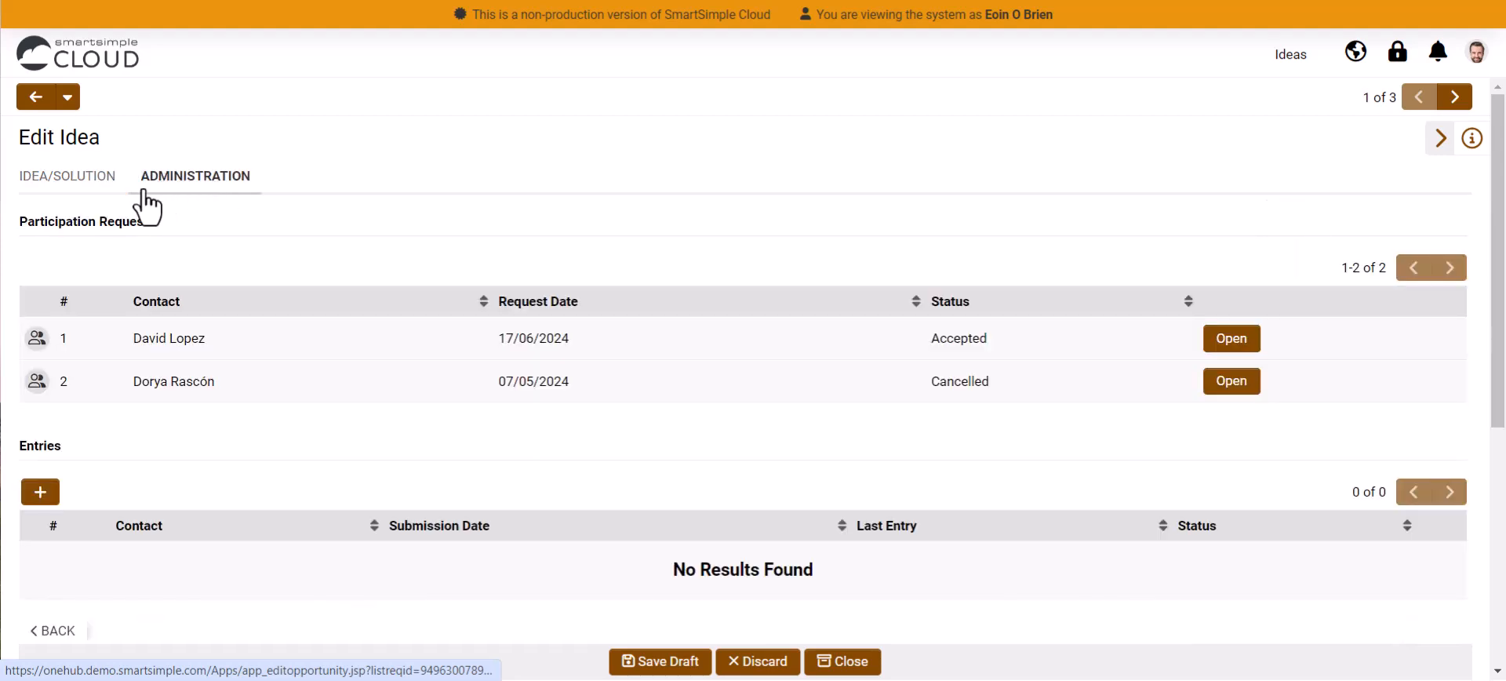
Submit a new entry on the idea announcing a slight project timeline adjustment for additional features and asking "Do you all agree?".
click(41, 492)
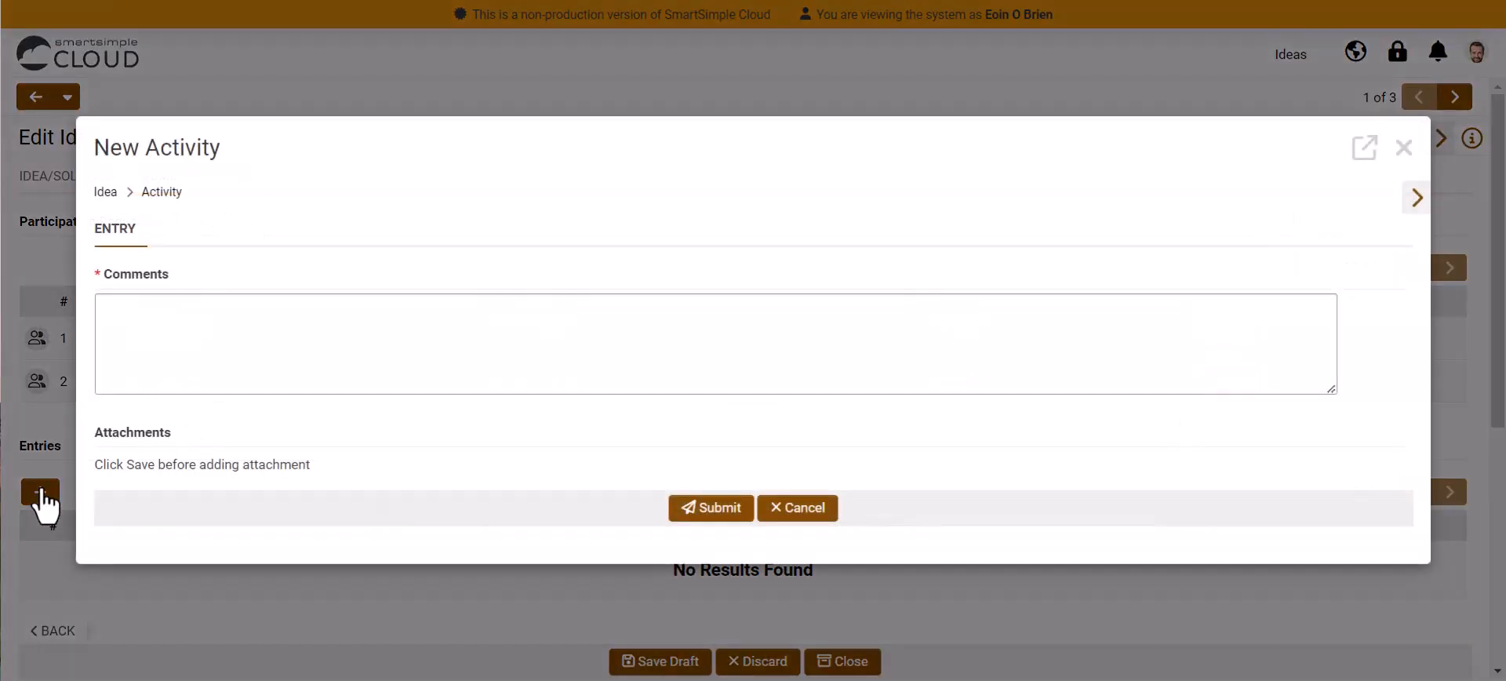
click(313, 363)
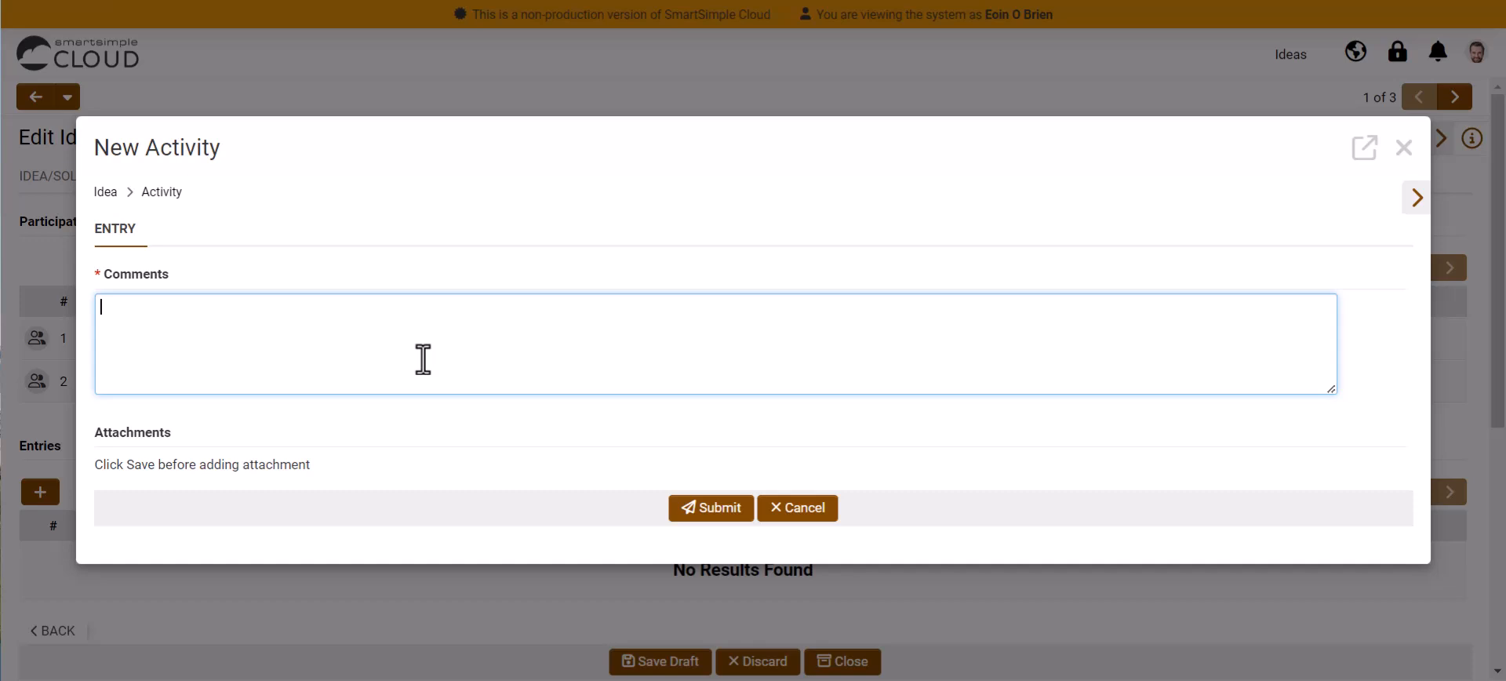
text(I wanted to update everyone on a slight adjustment to the project timeline for our idea. After our recent brainstorming session, it became apparent that incorporating additional features will require a bit more time for development. Do you all agree?)
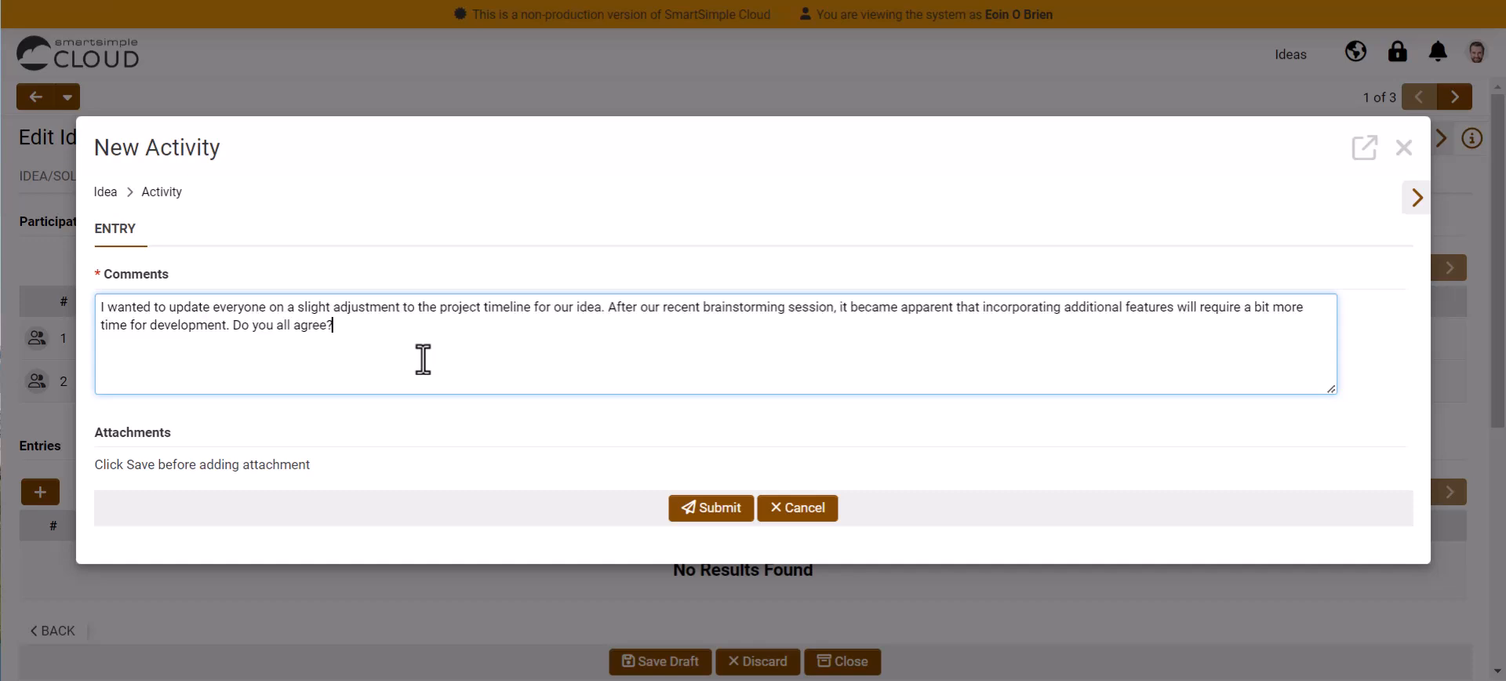
click(715, 508)
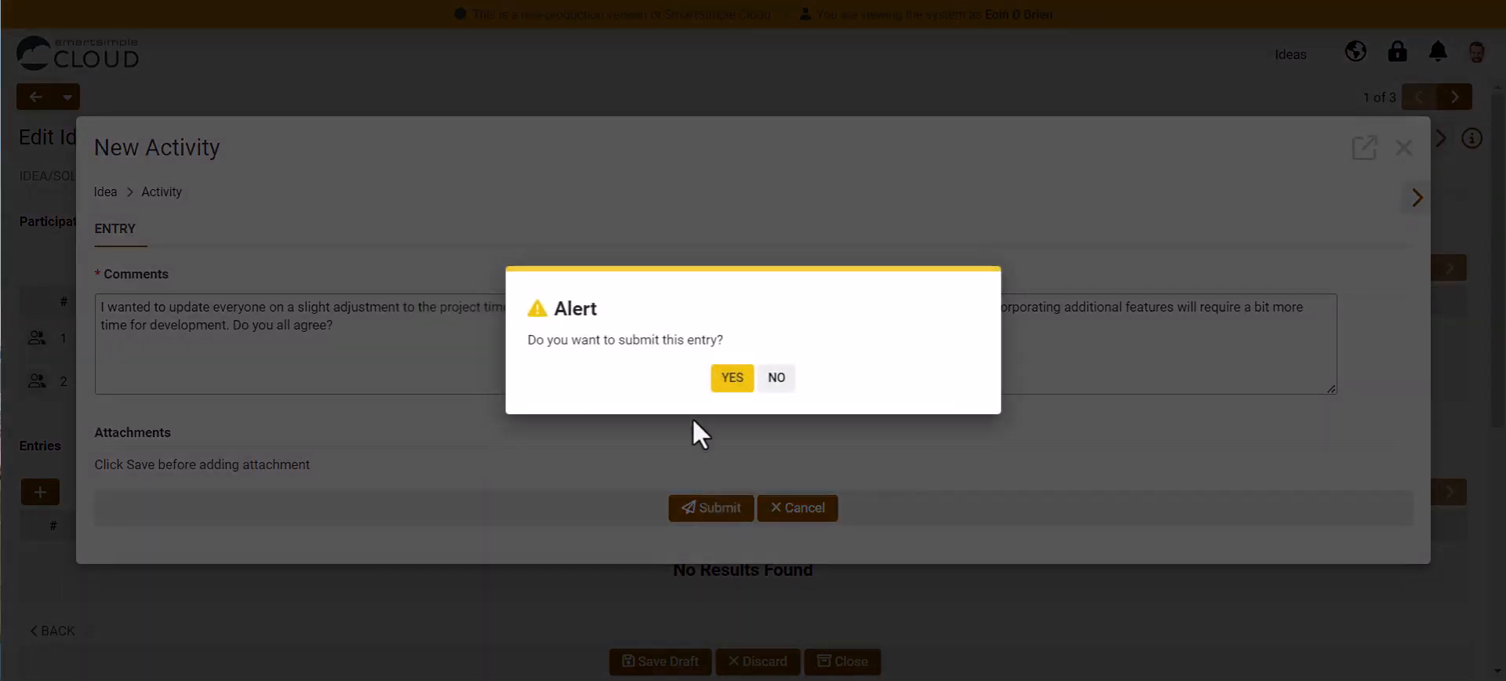
click(721, 378)
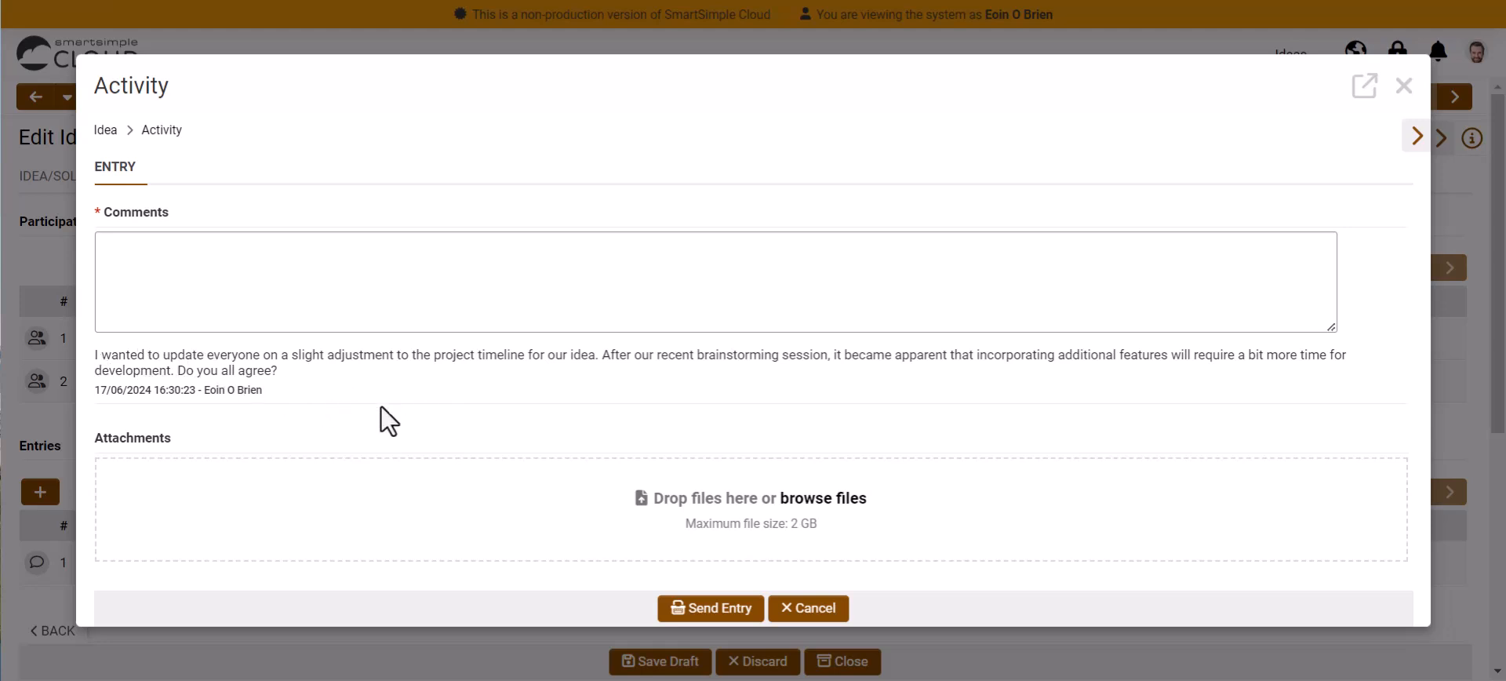
Close the entry and start a new meeting on the idea named "Meeting 1", dated 17/06/2024 at 07:00.
click(1495, 294)
drag(1503, 304, 1503, 438)
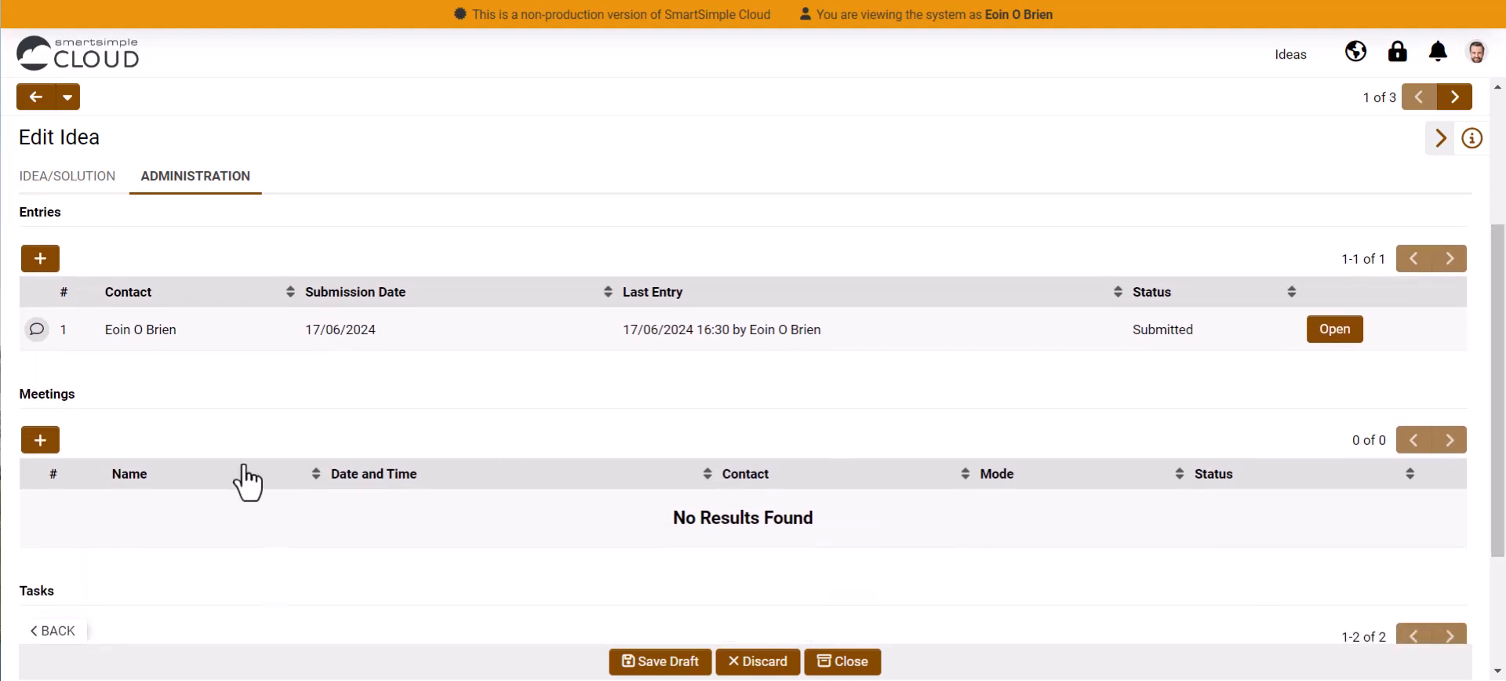
click(39, 441)
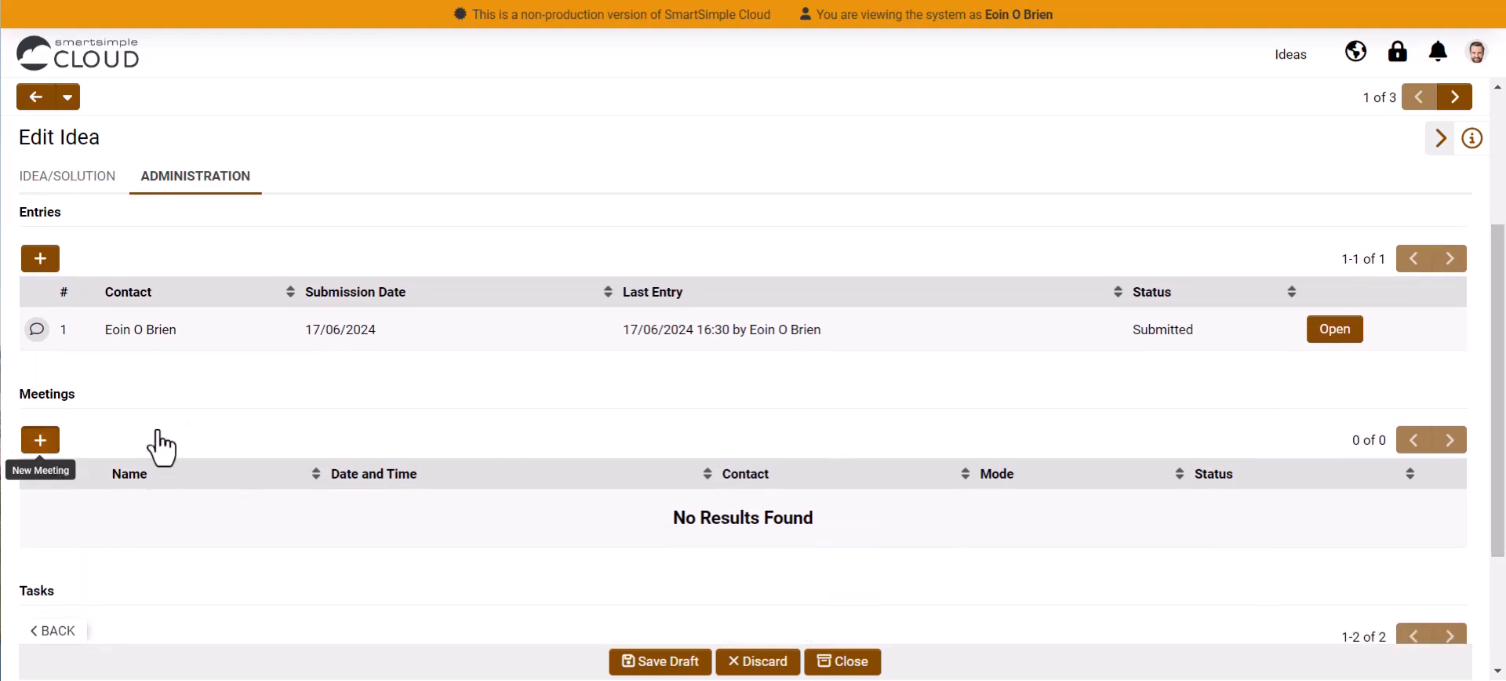
click(219, 280)
text(Meeting 1)
click(273, 346)
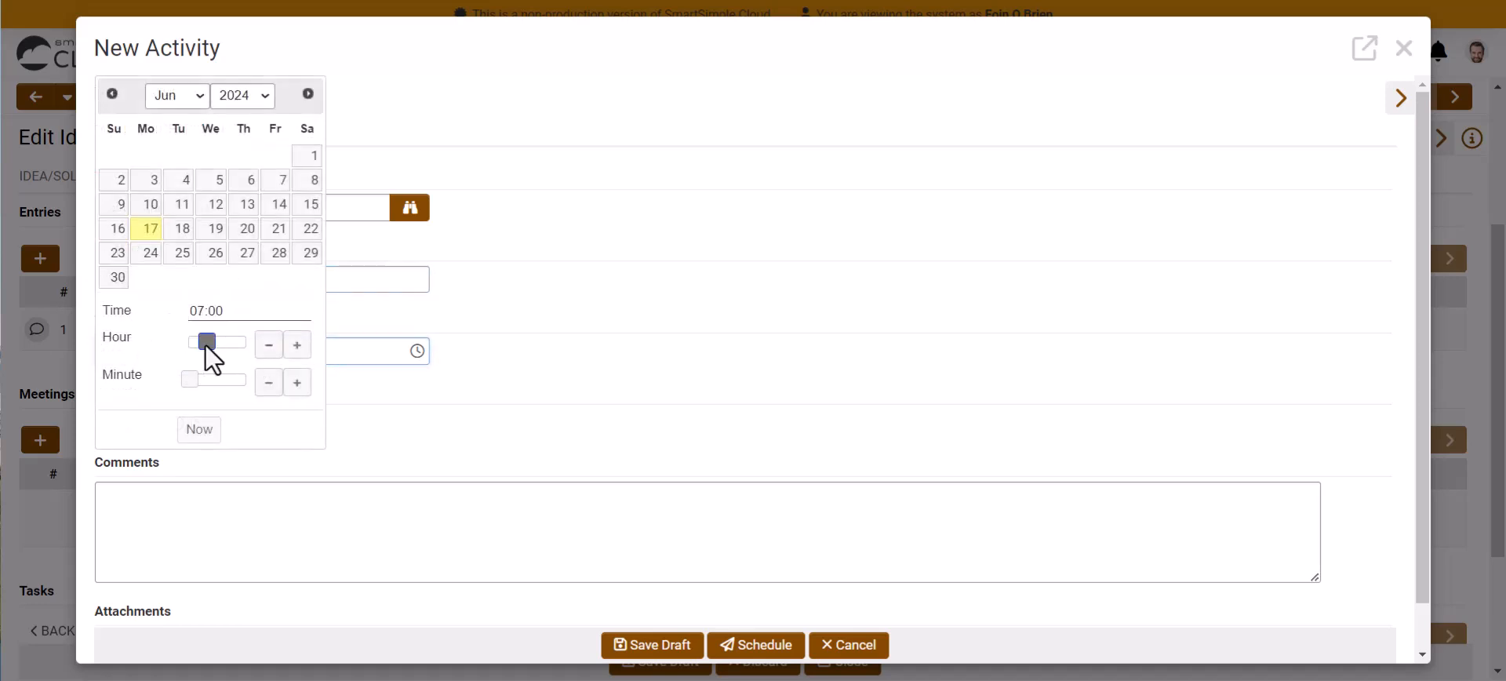
click(364, 286)
scroll(217, 429, down, 1)
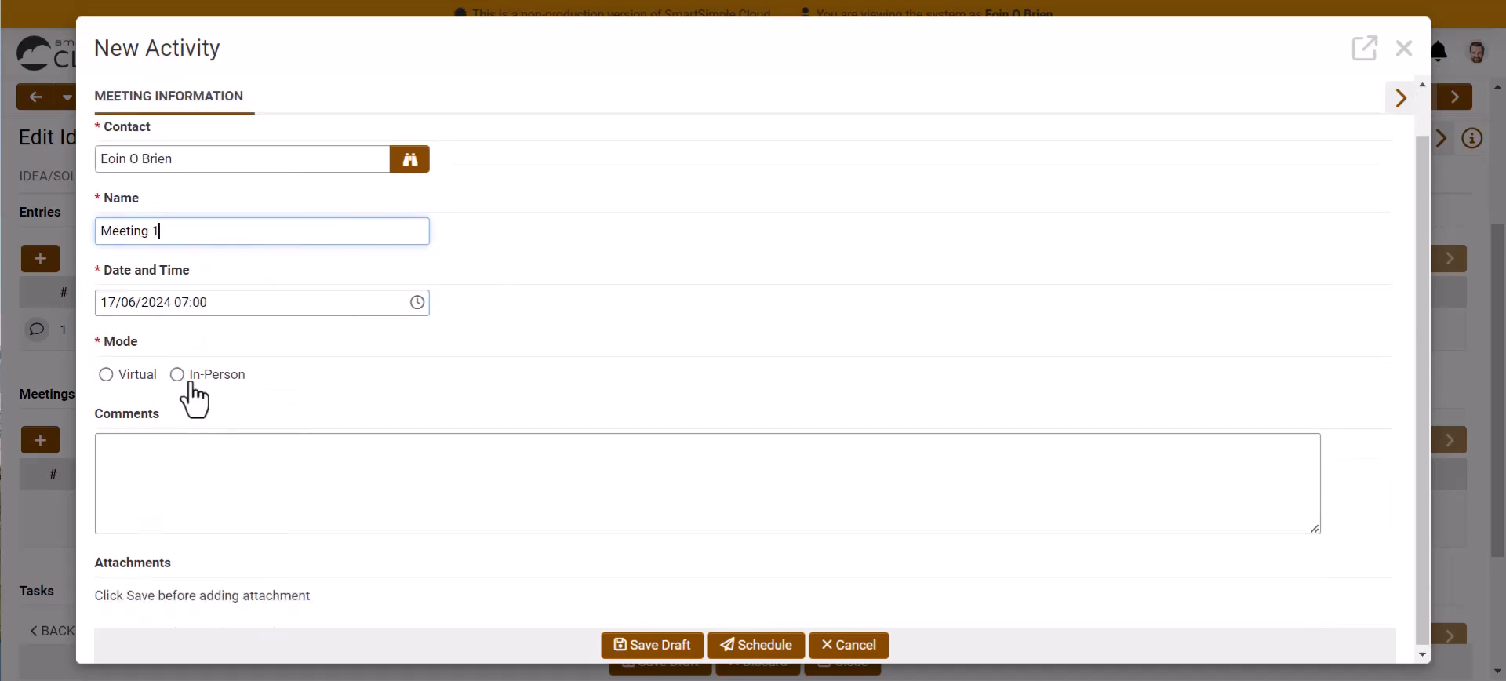
Make the meeting Virtual with the videoconference link "sample link here", and schedule it.
click(135, 376)
click(161, 435)
text(sample link here)
scroll(467, 450, down, 1)
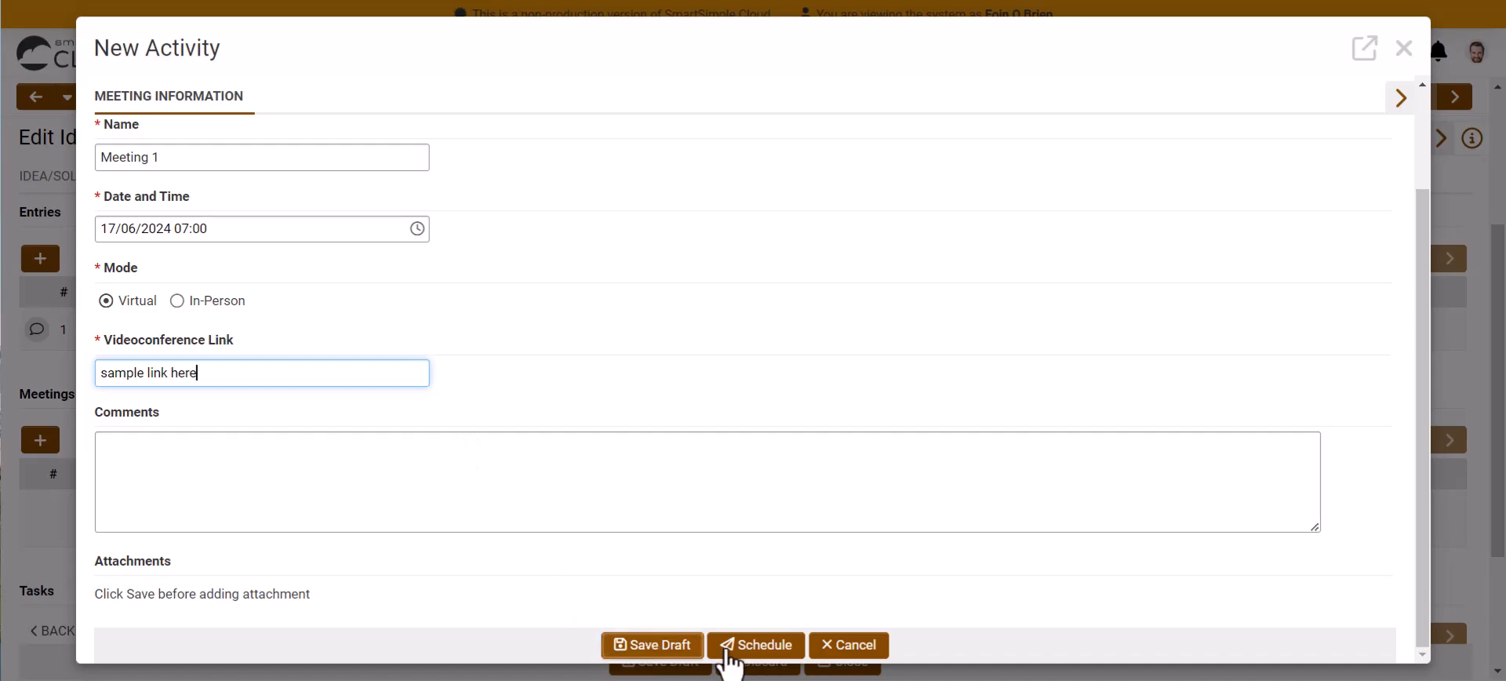
click(749, 651)
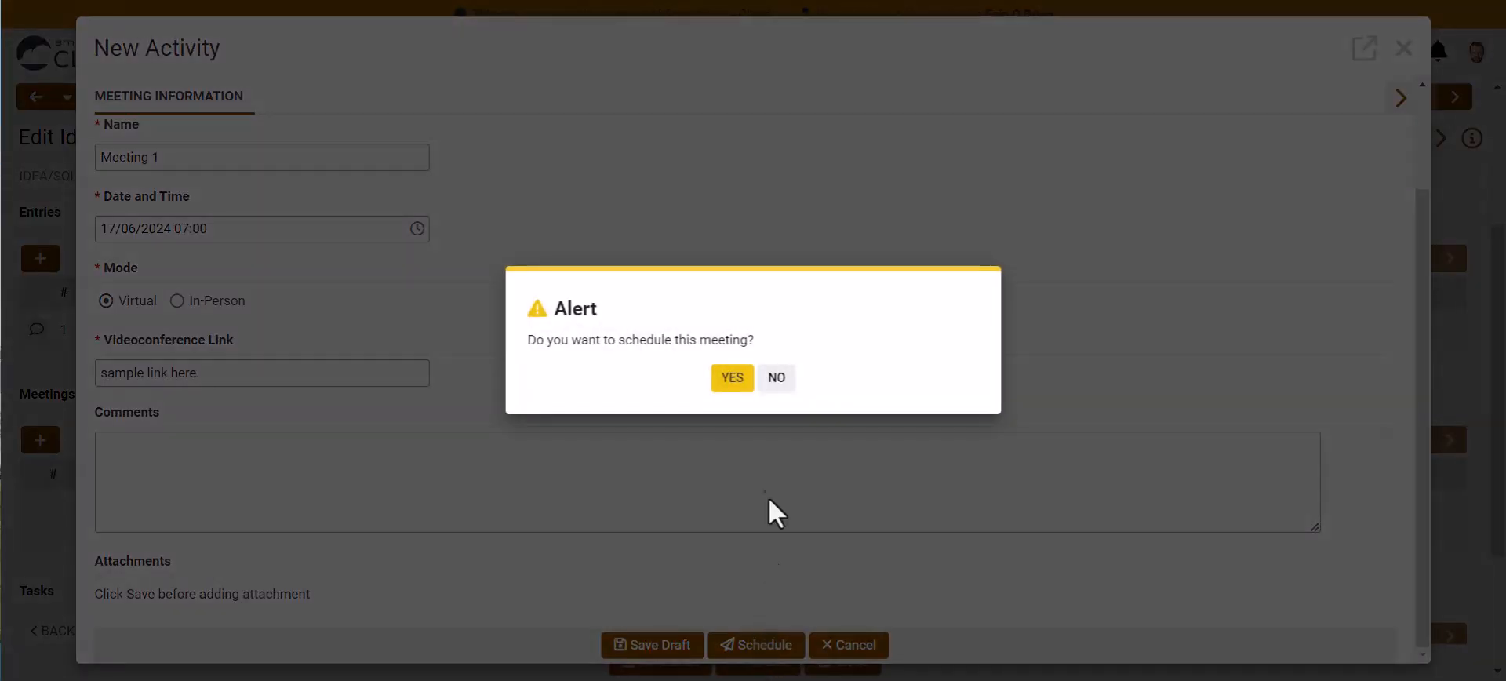
click(733, 383)
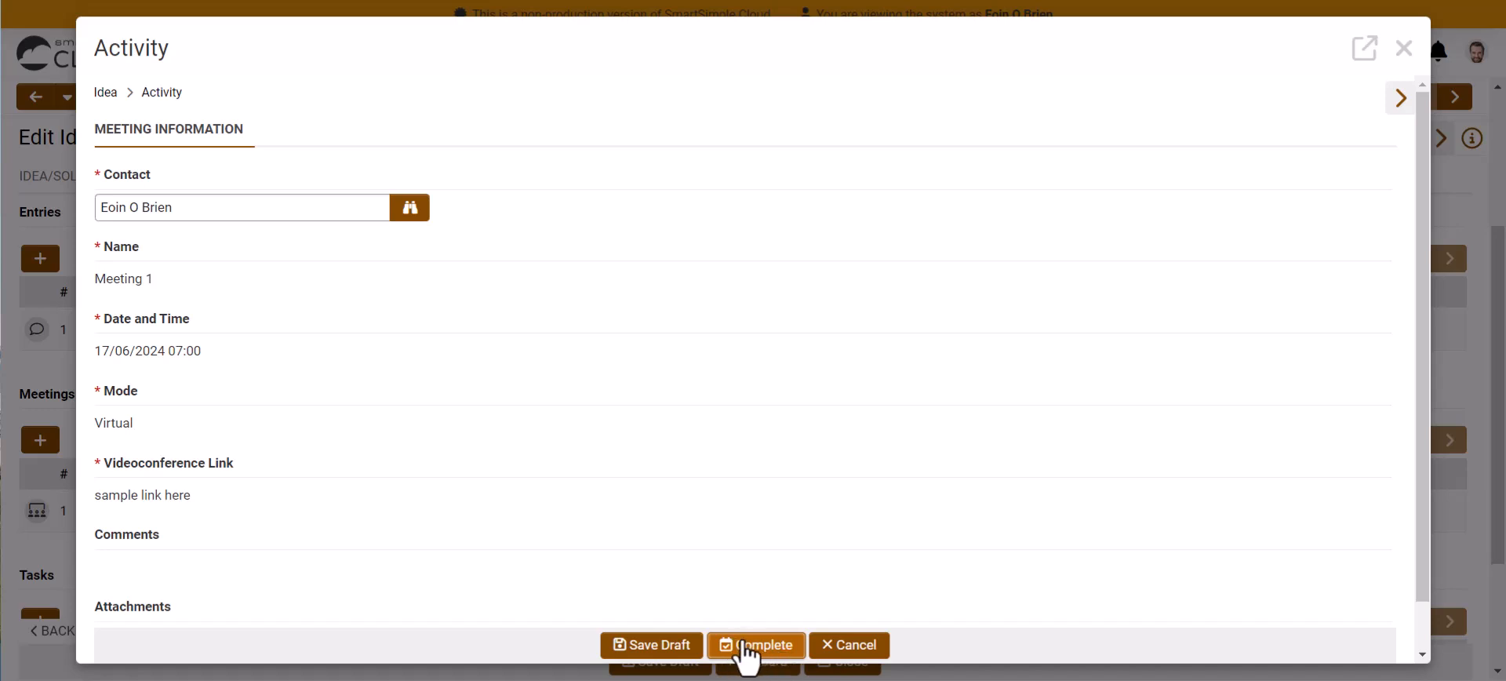
click(861, 645)
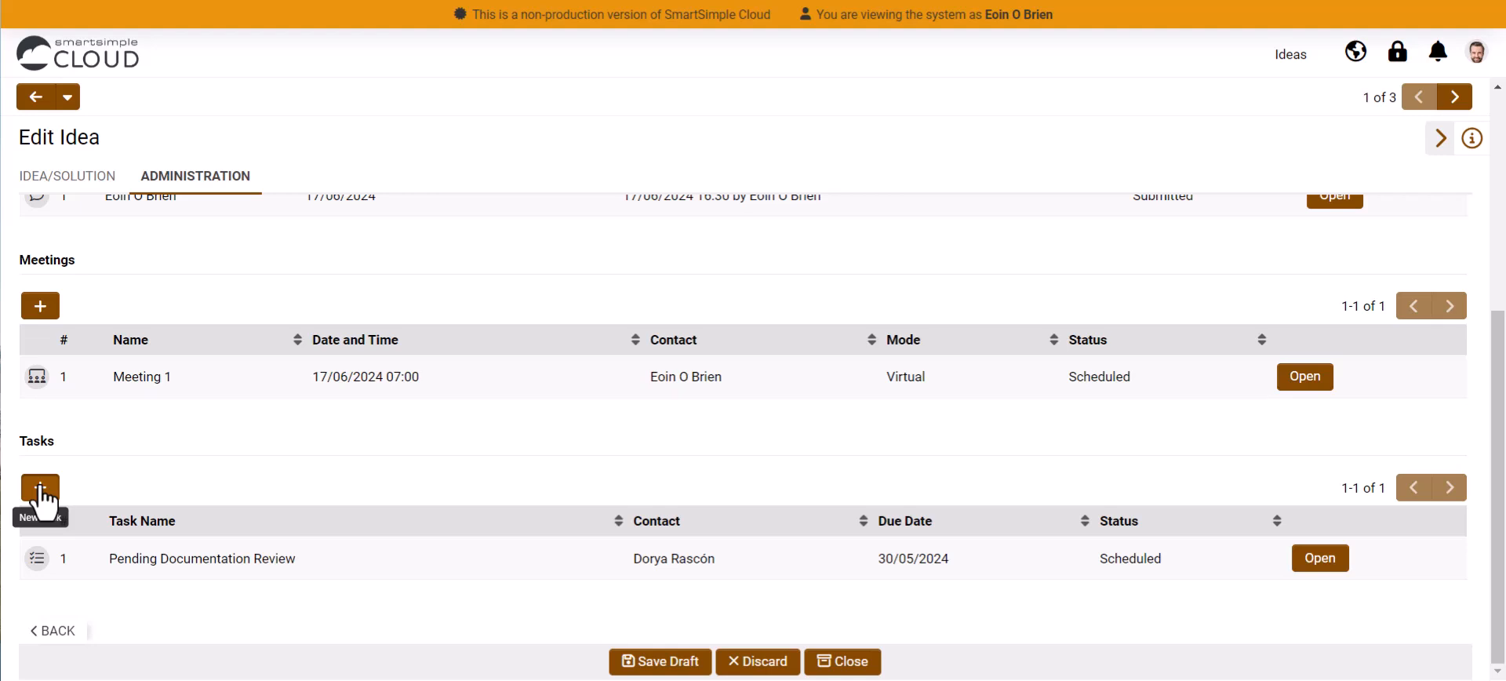
Schedule a task "User Persona and Use Case Development" due 17/06/2024, described as creating detailed user personas and defining diverse use cases for the HealthPal application.
click(40, 488)
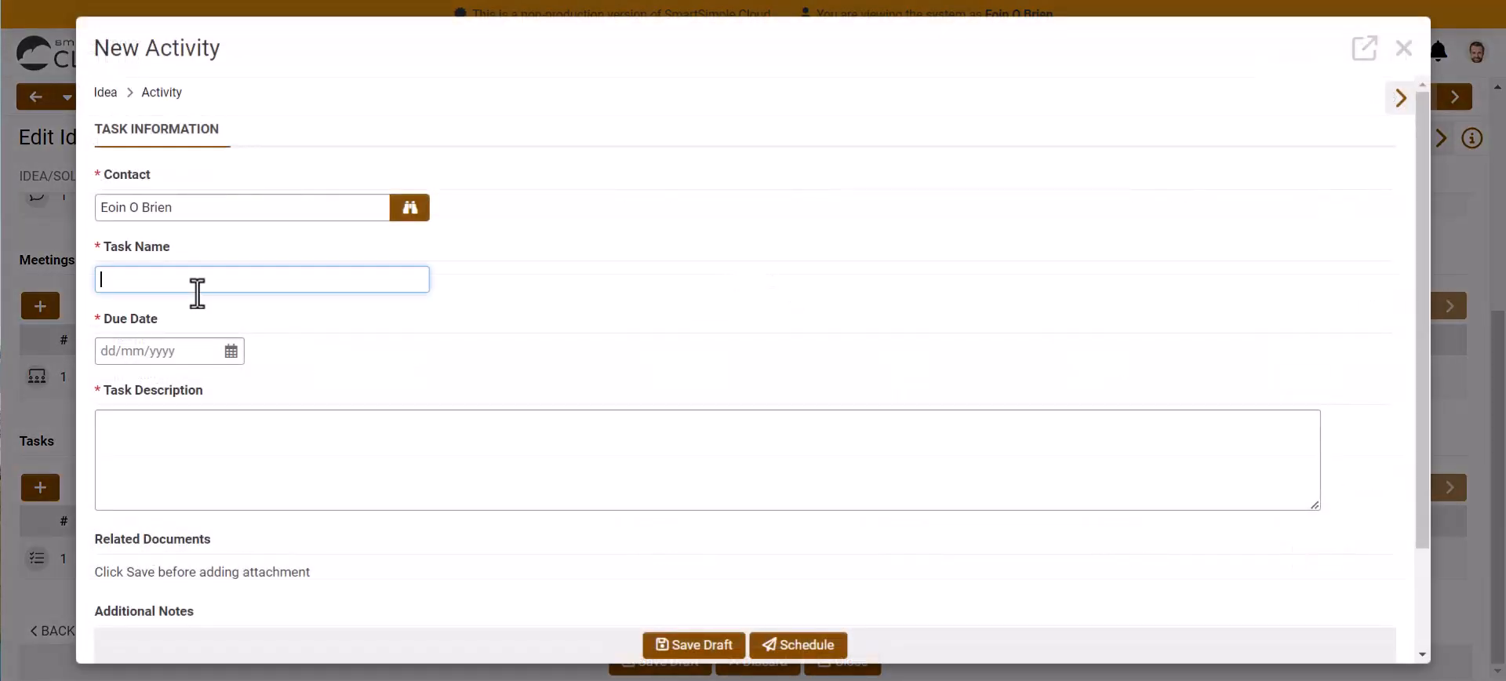
text(User Persona and Use Case Development)
click(228, 354)
click(147, 523)
click(134, 447)
text(The participant will be responsible for creating detailed user personas and defining diverse use cases for the HealthPal application. This task is pivotal to understand the varied needs, behaviors, and goals of potential users, guiding the development process to cater to different demographics and health requirements.)
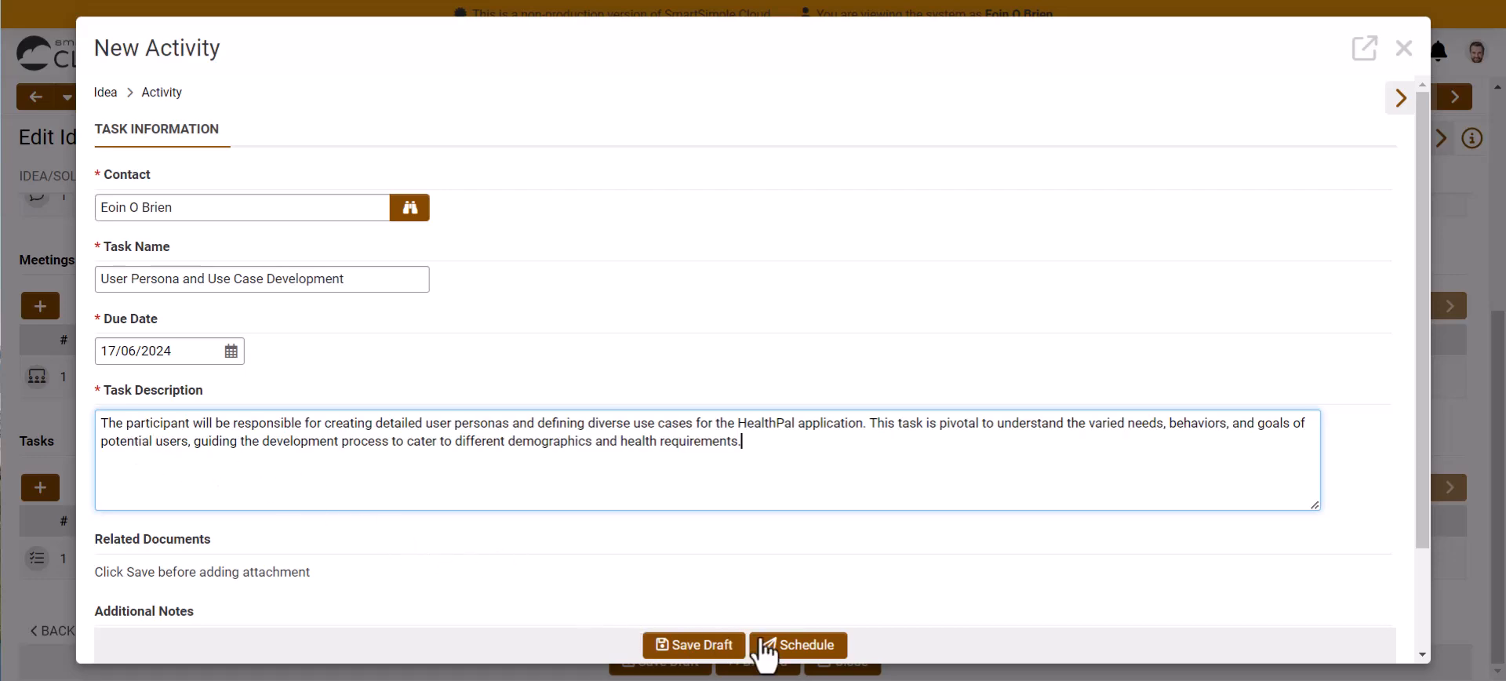
click(791, 646)
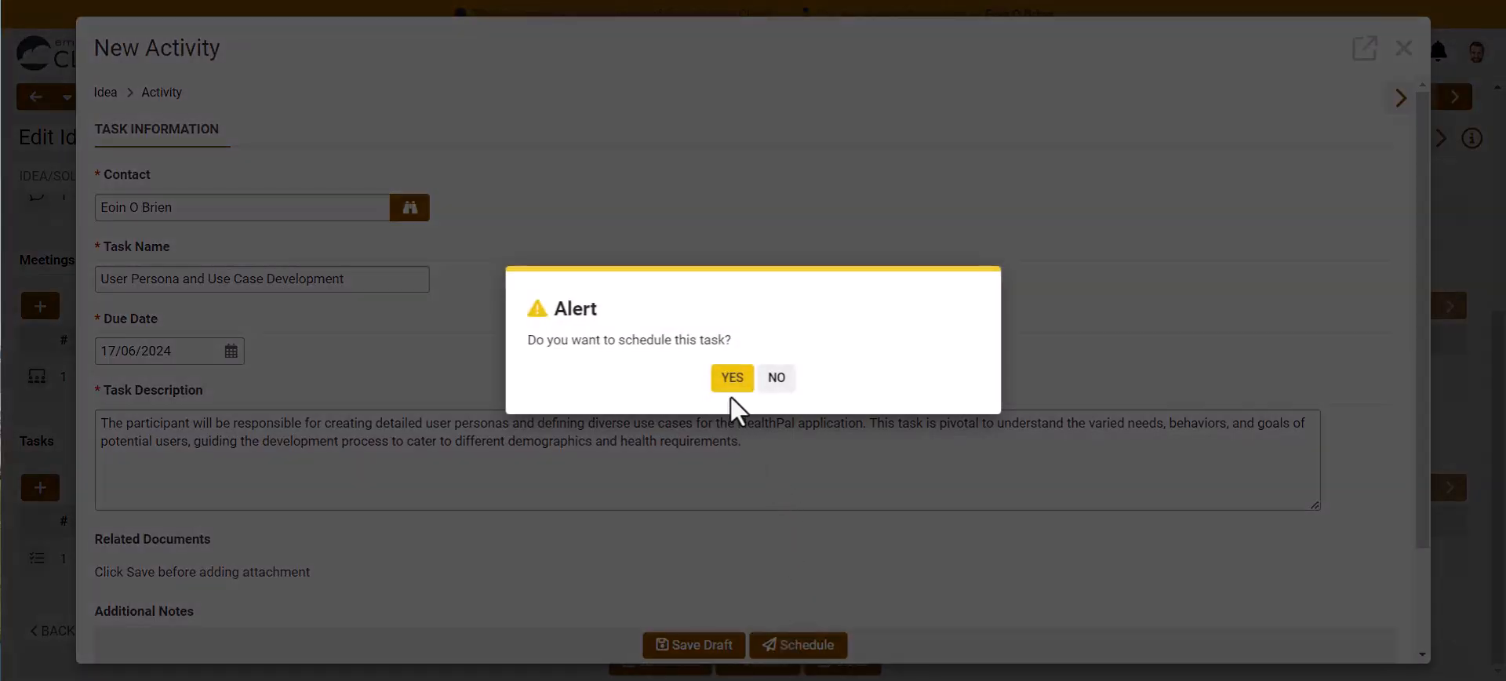
click(729, 379)
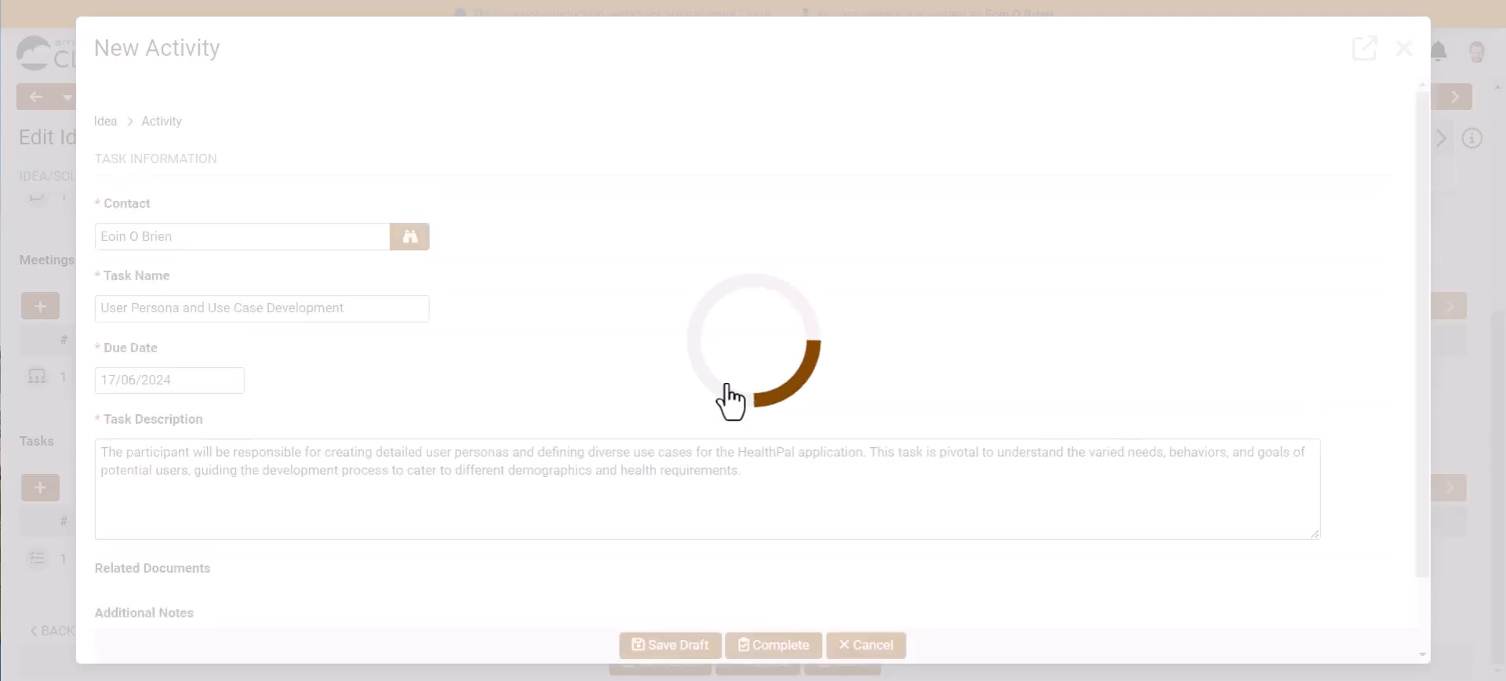
Decline completing the "User Persona and Use Case Development" task and cancel the task instead.
click(755, 648)
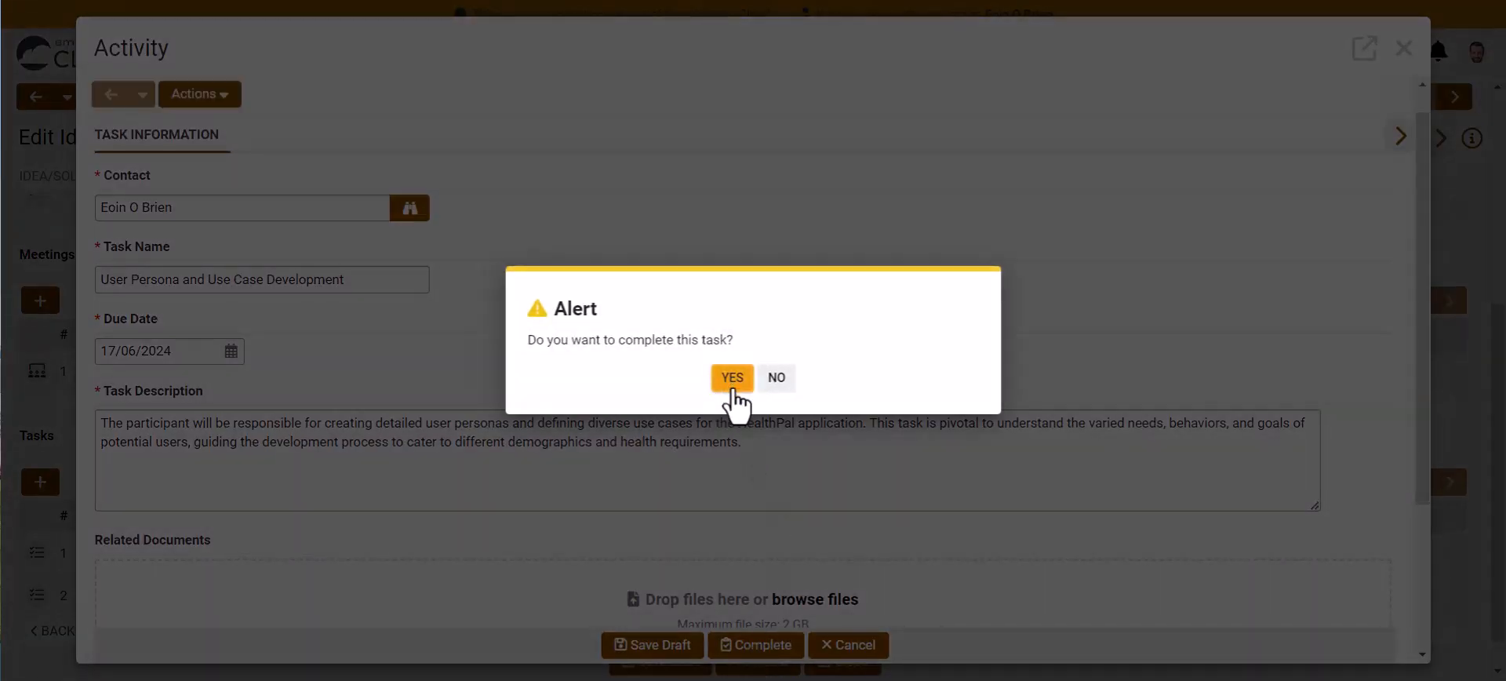
click(776, 384)
scroll(776, 396, down, 3)
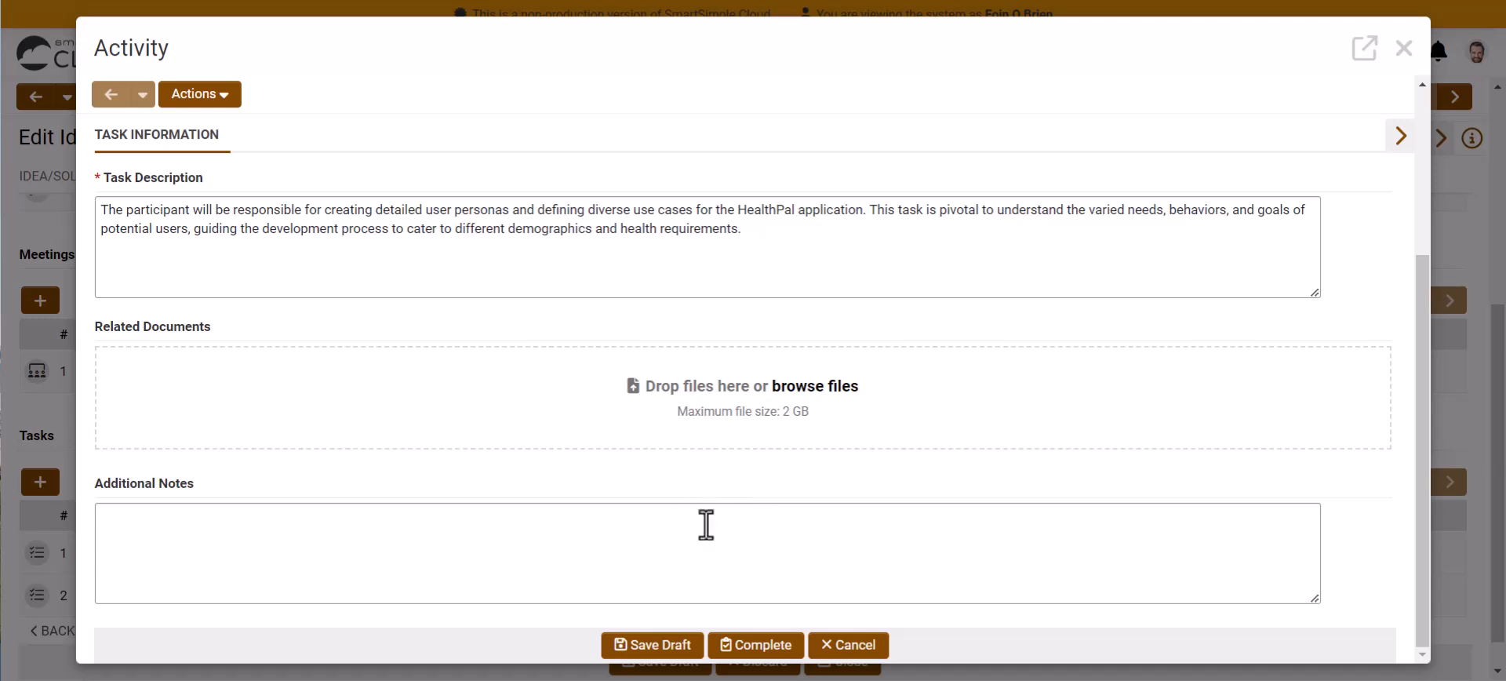
click(863, 643)
click(736, 385)
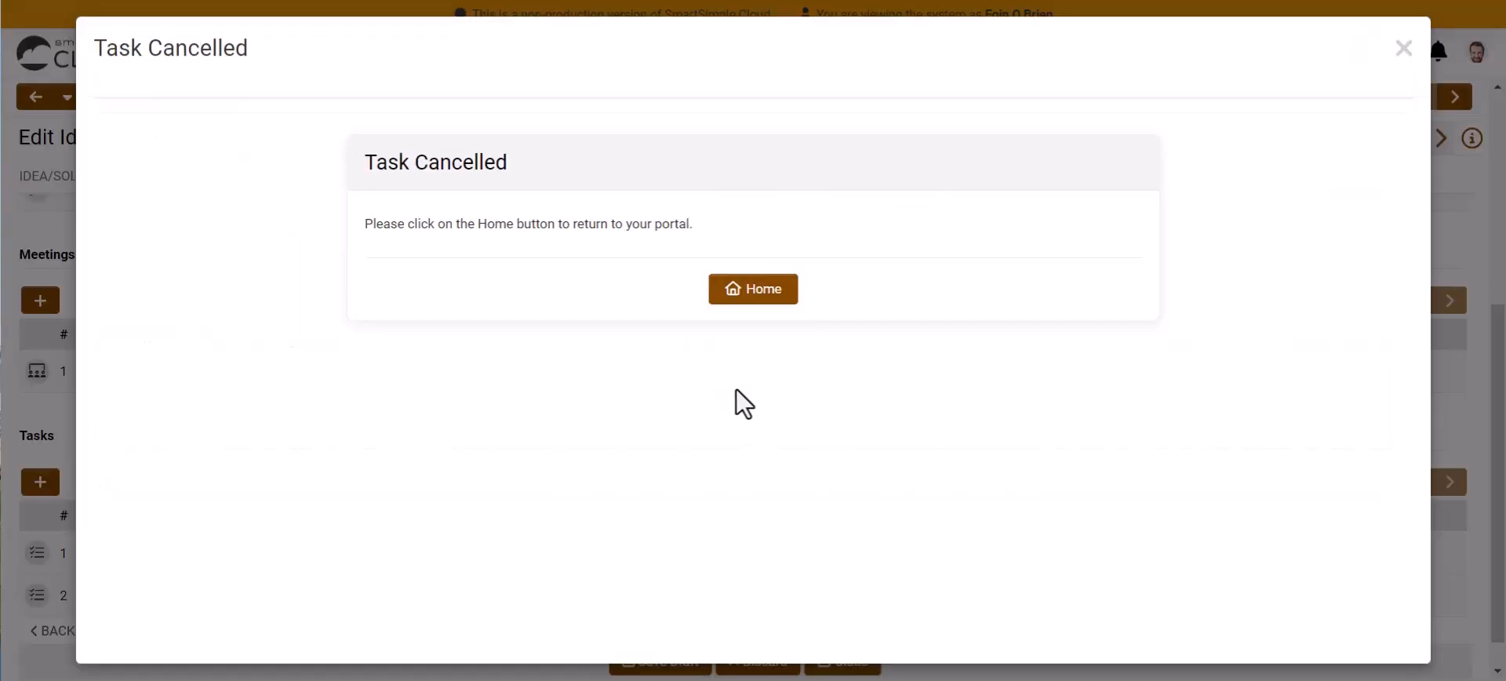